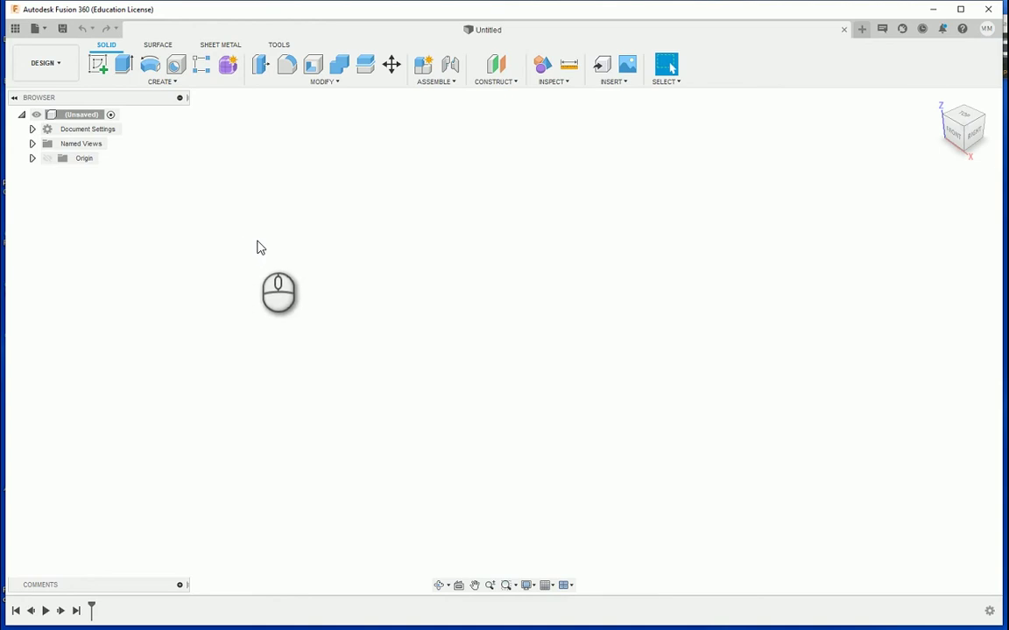
Switch the workspace from Design to Manufacture.
left_click(60, 74)
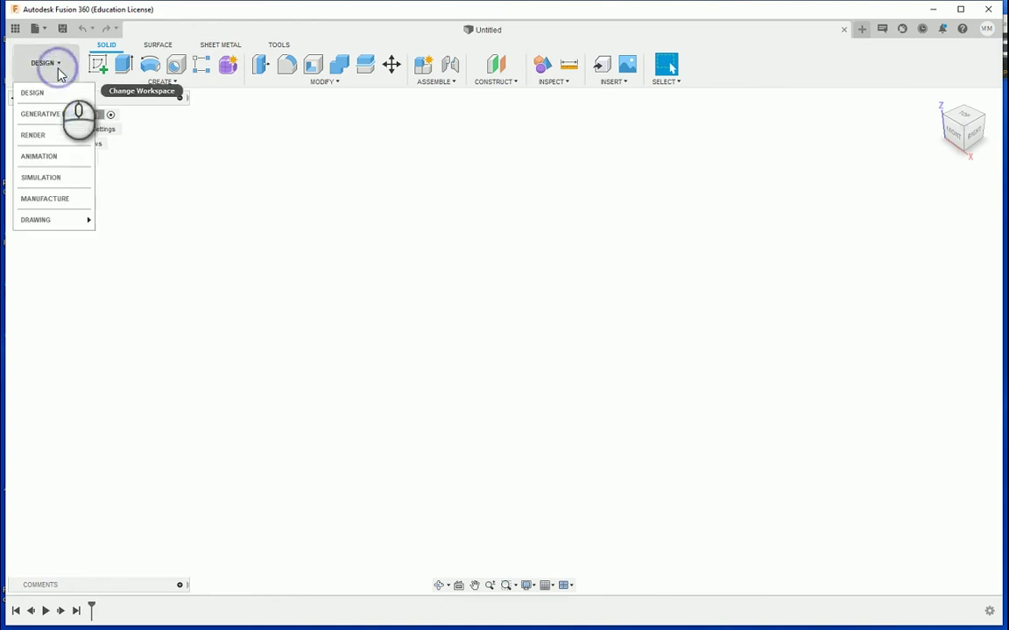
left_click(69, 200)
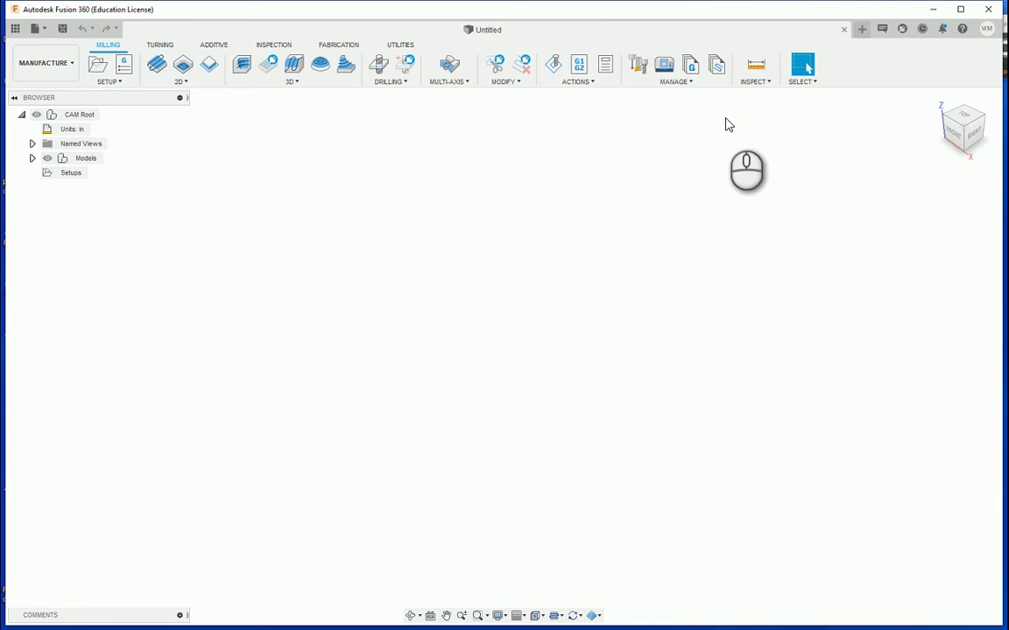
Open the Tool Library from Manage and show the Local libraries' tools.
left_click(679, 83)
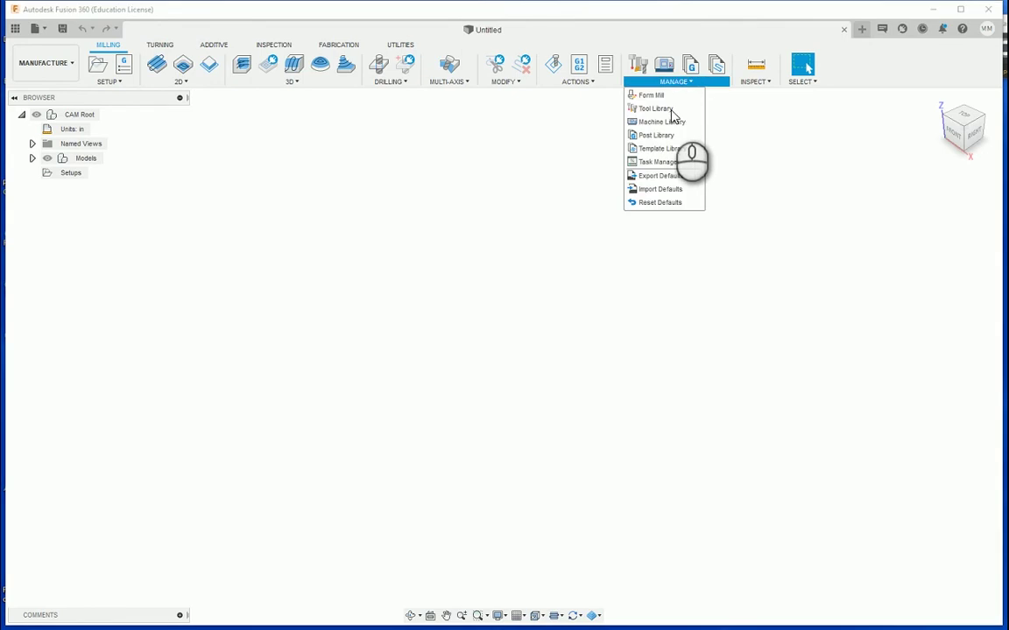
left_click(671, 109)
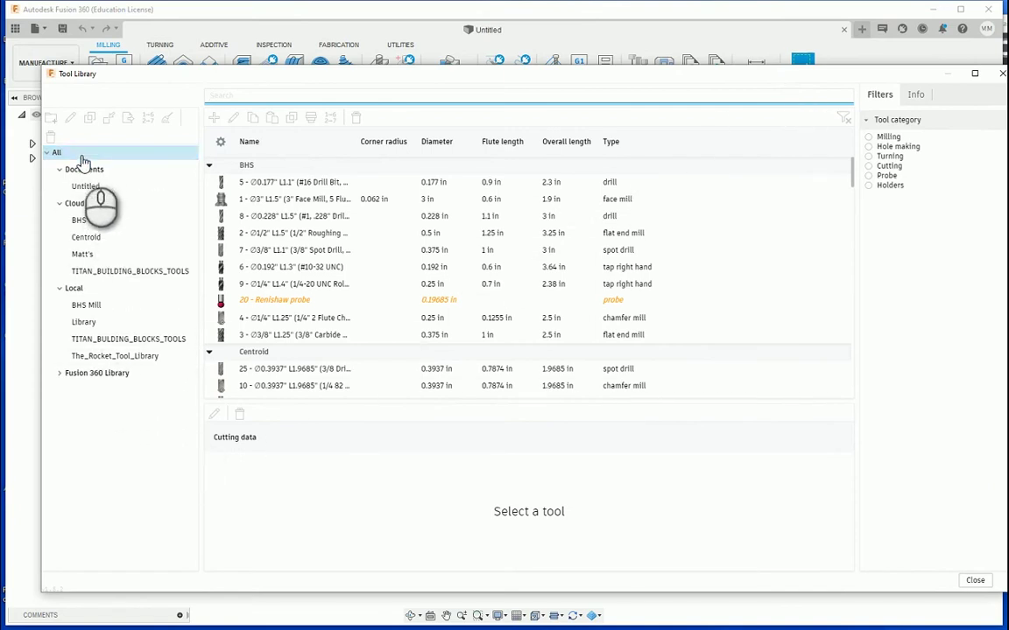
left_click(88, 375)
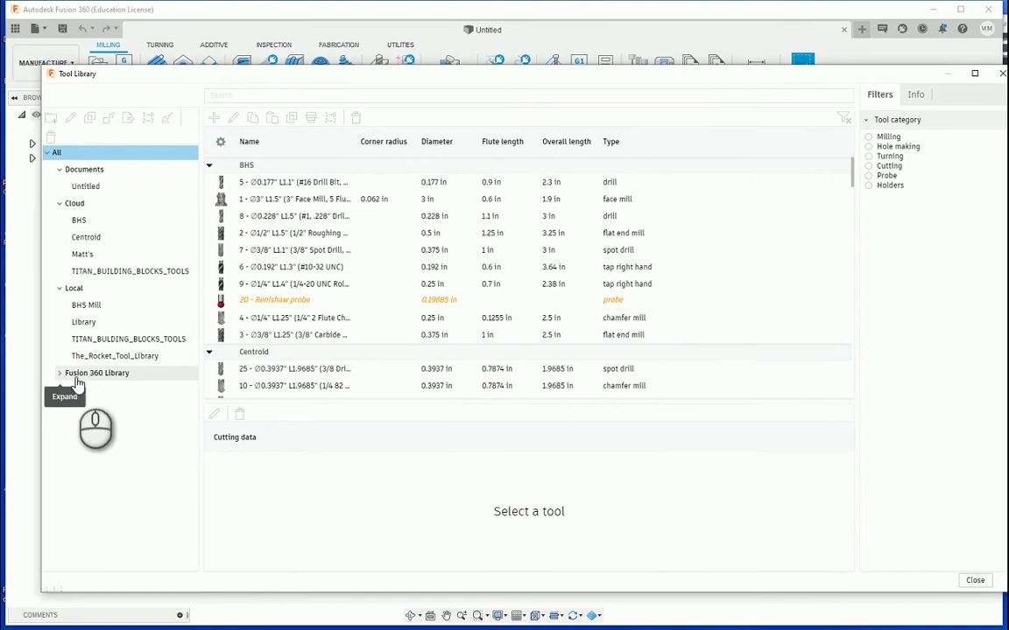
left_click(76, 290)
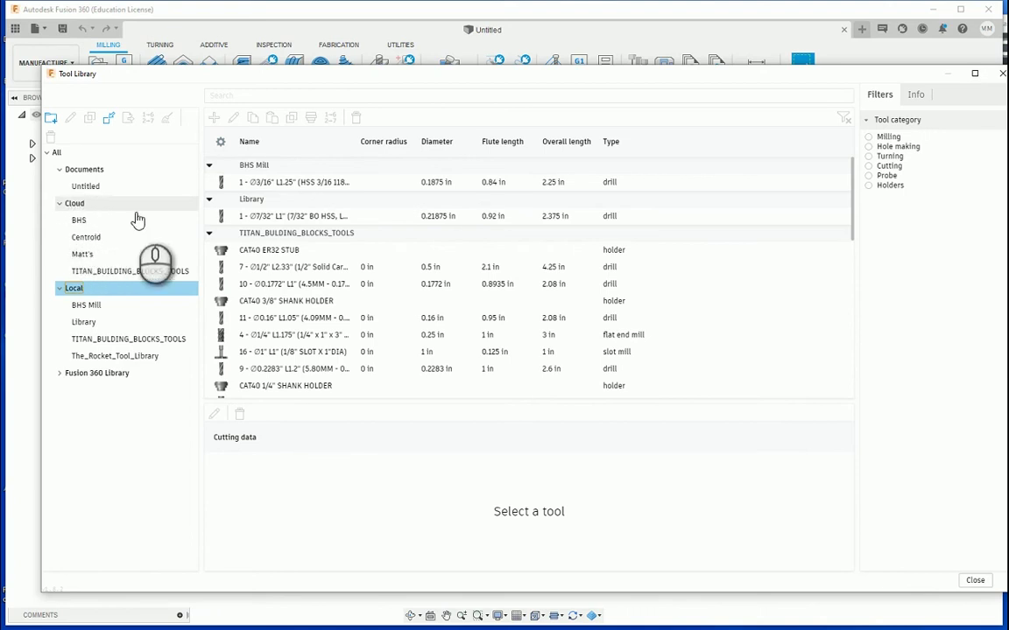
Close the Tool Library and turn on Enable Cloud Libraries in the Manufacture preferences.
left_click(974, 581)
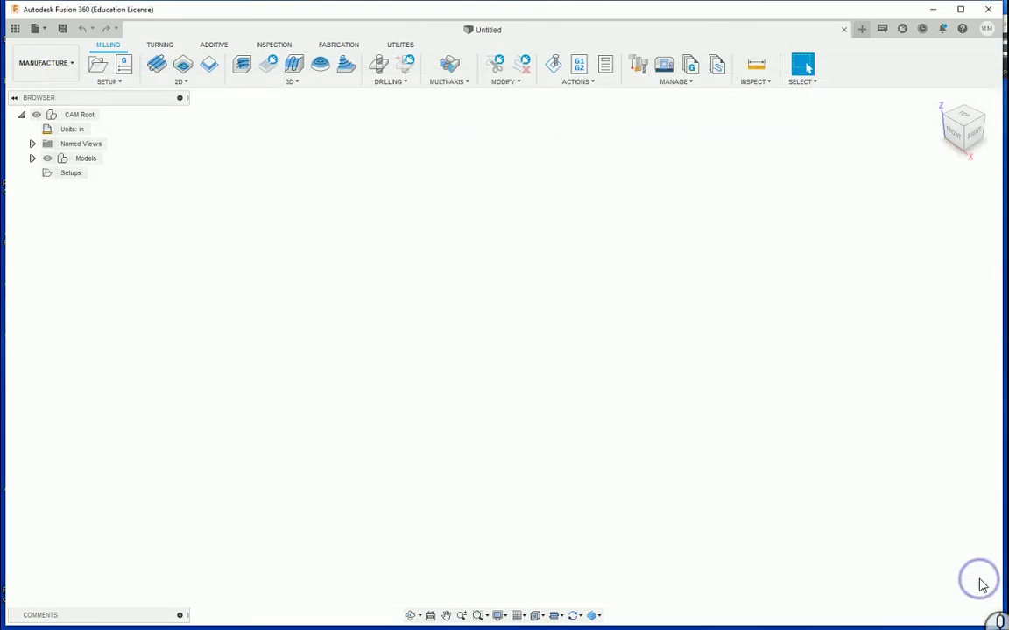
left_click(986, 29)
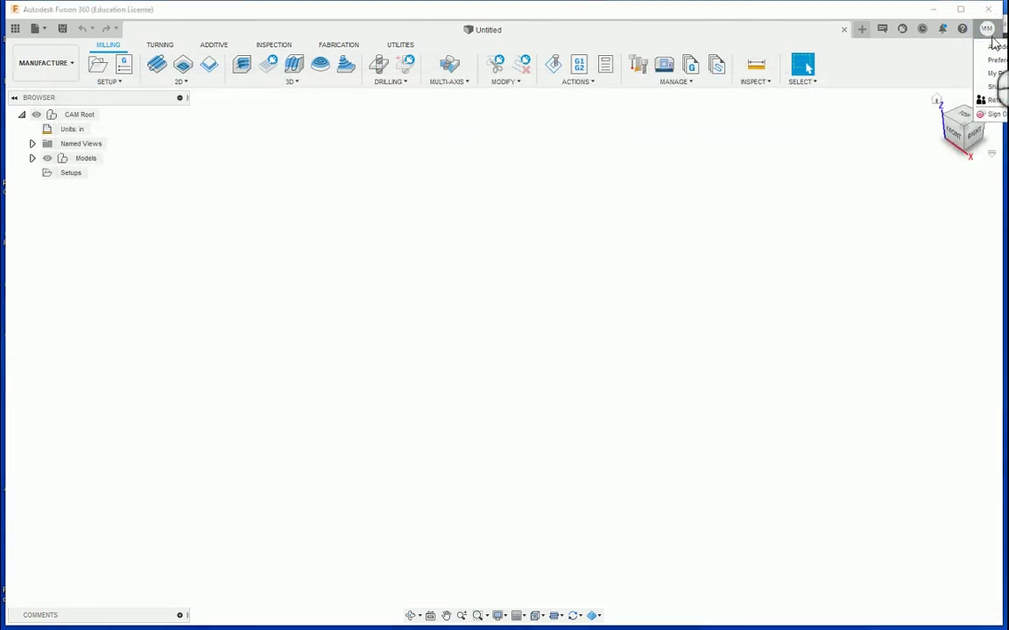
left_click(996, 61)
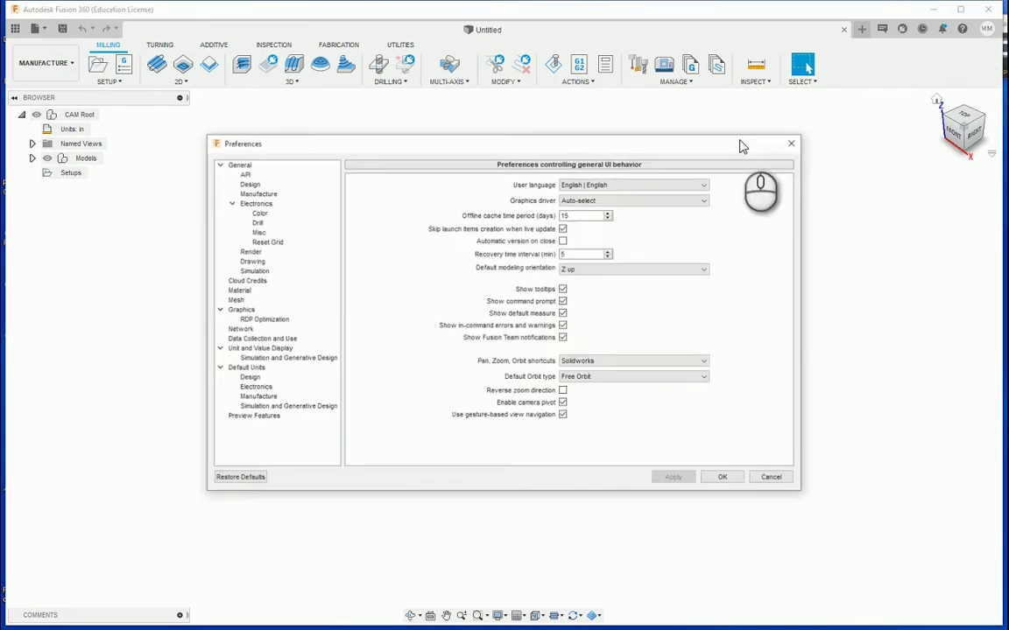
left_click(255, 194)
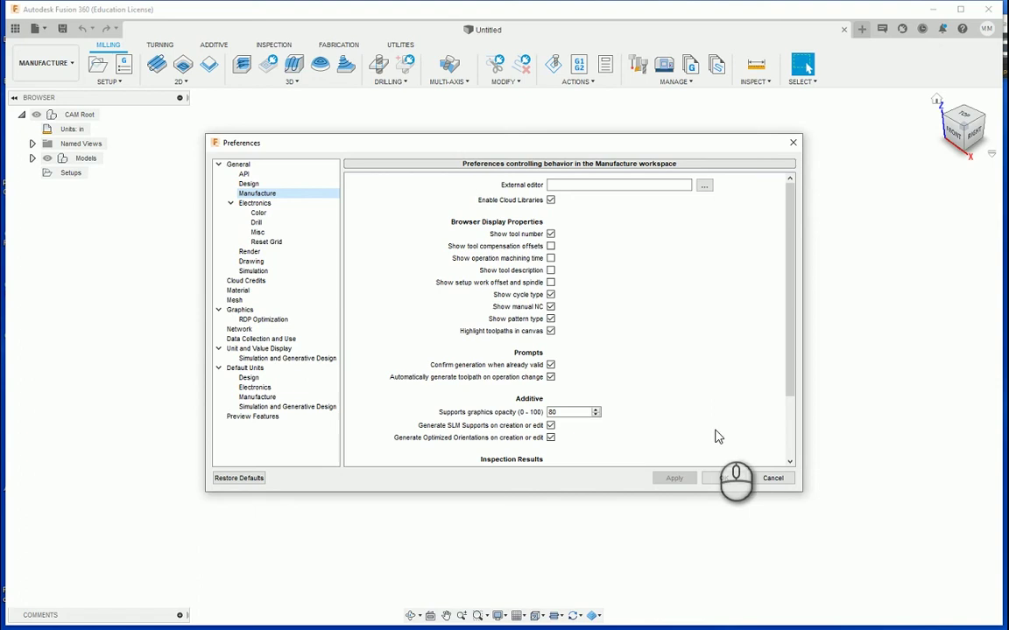
left_click(723, 480)
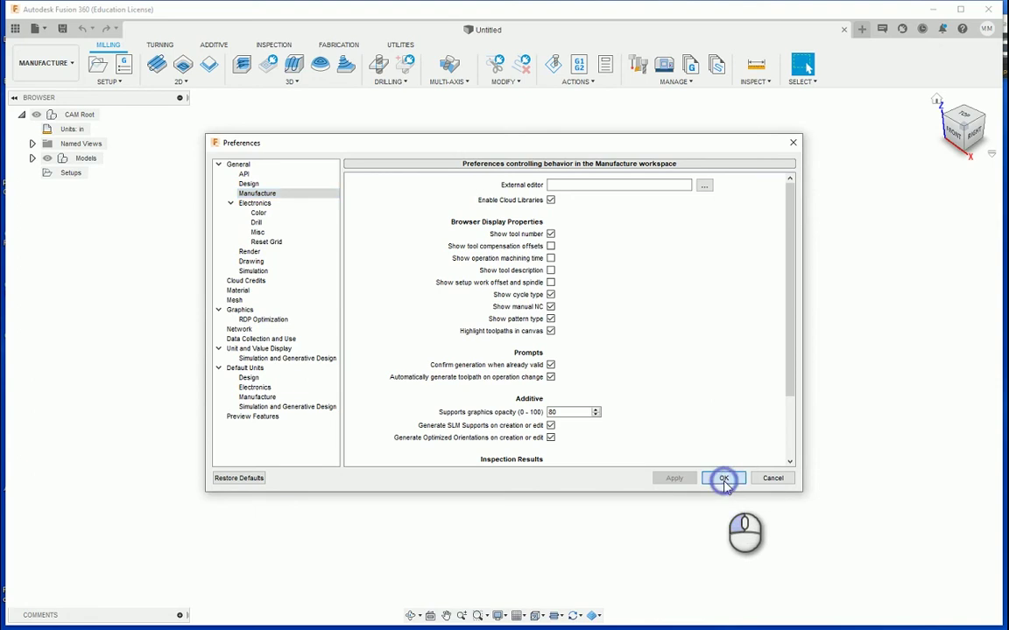
Reopen the Tool Library and create a new cloud library named 'Engineering Class'.
left_click(638, 75)
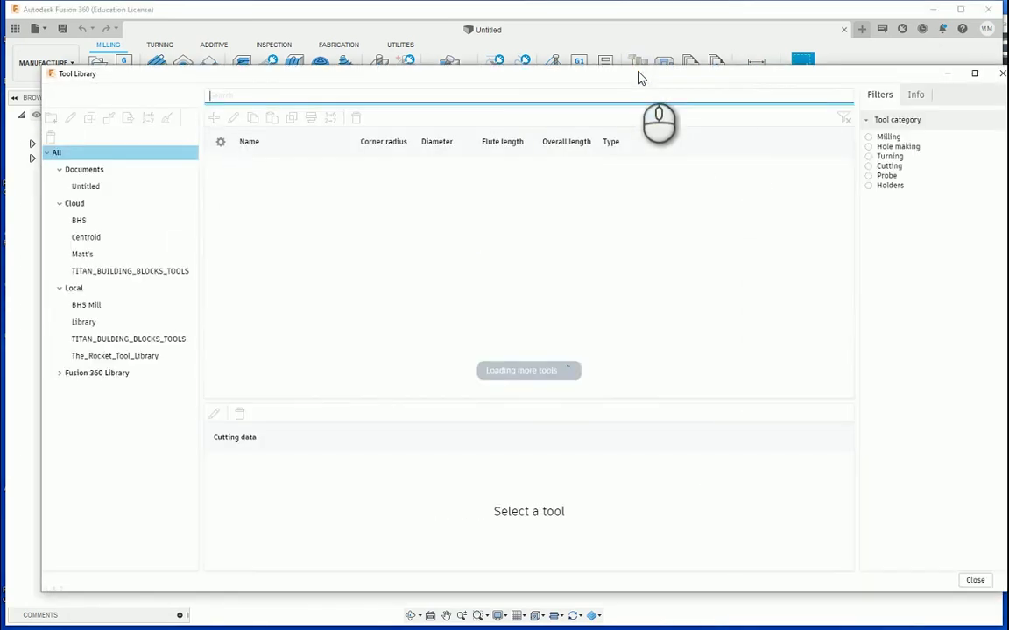
left_click_drag(639, 78, 630, 54)
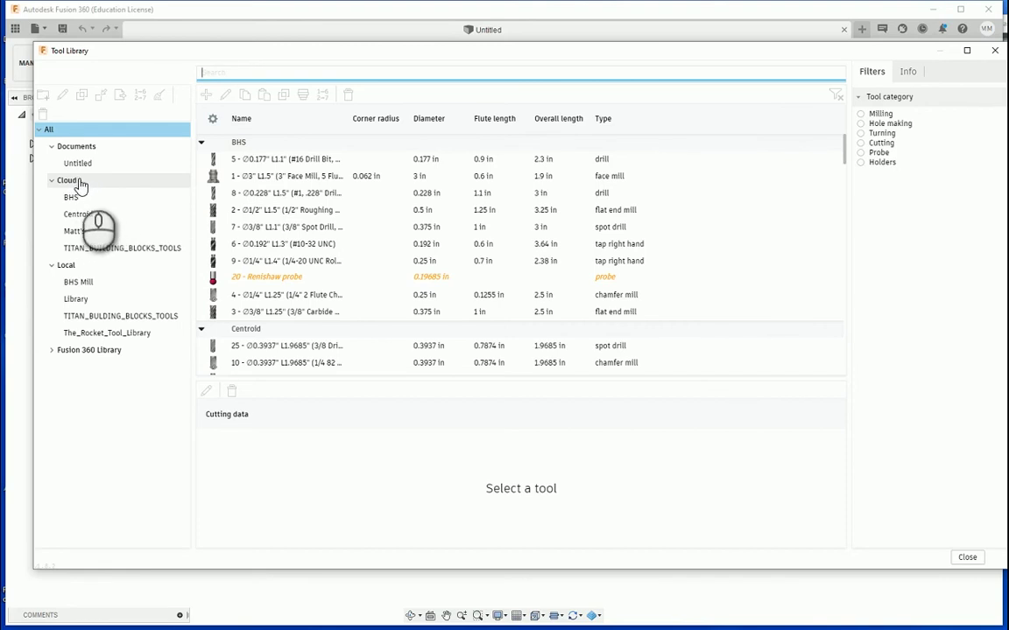
right_click(91, 181)
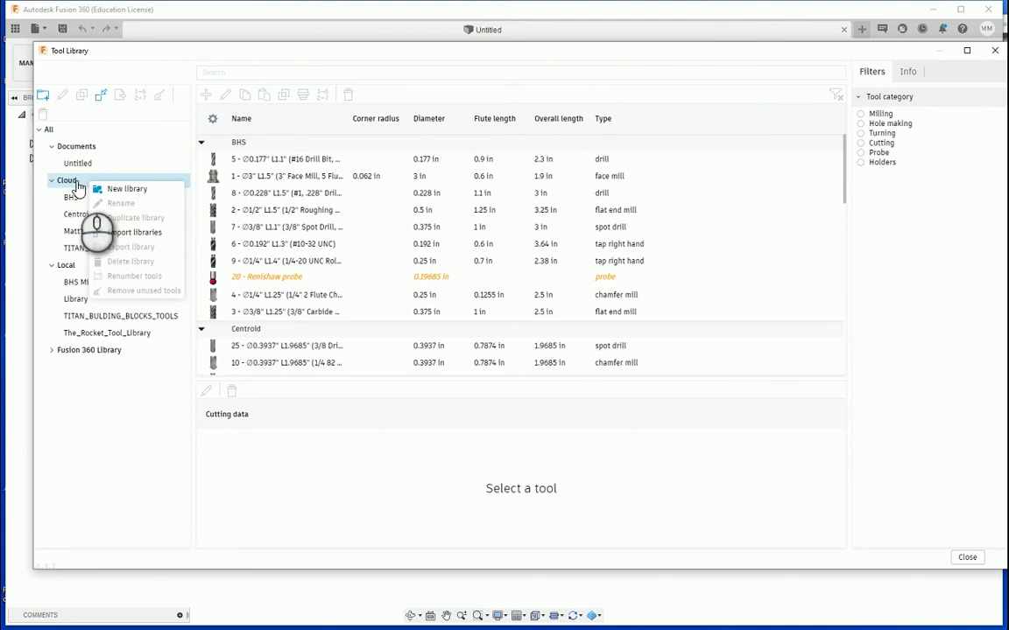
left_click(125, 189)
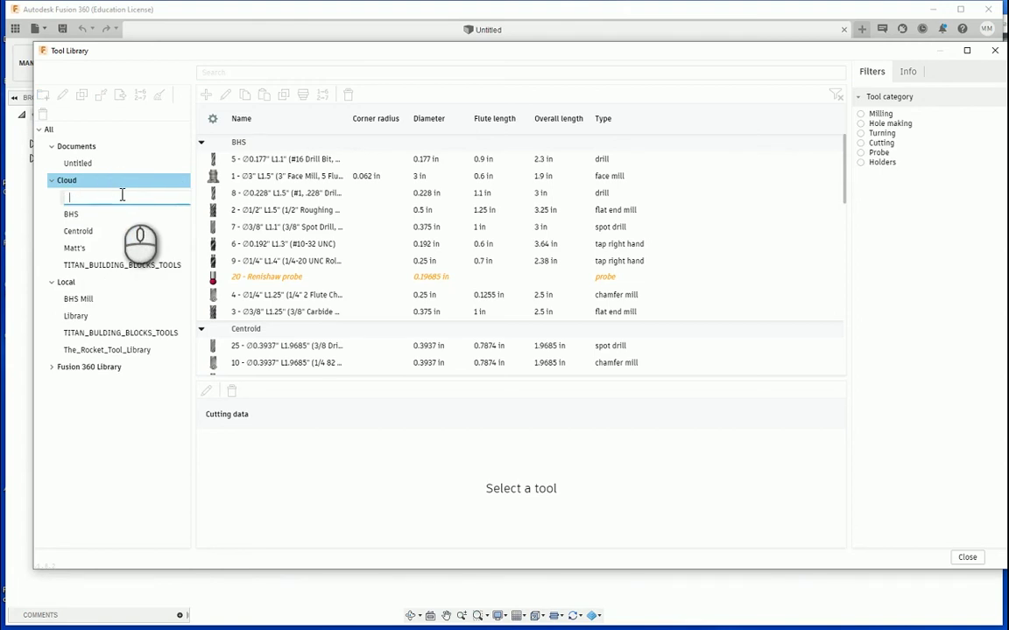
type("Engineering Class")
key("Return")
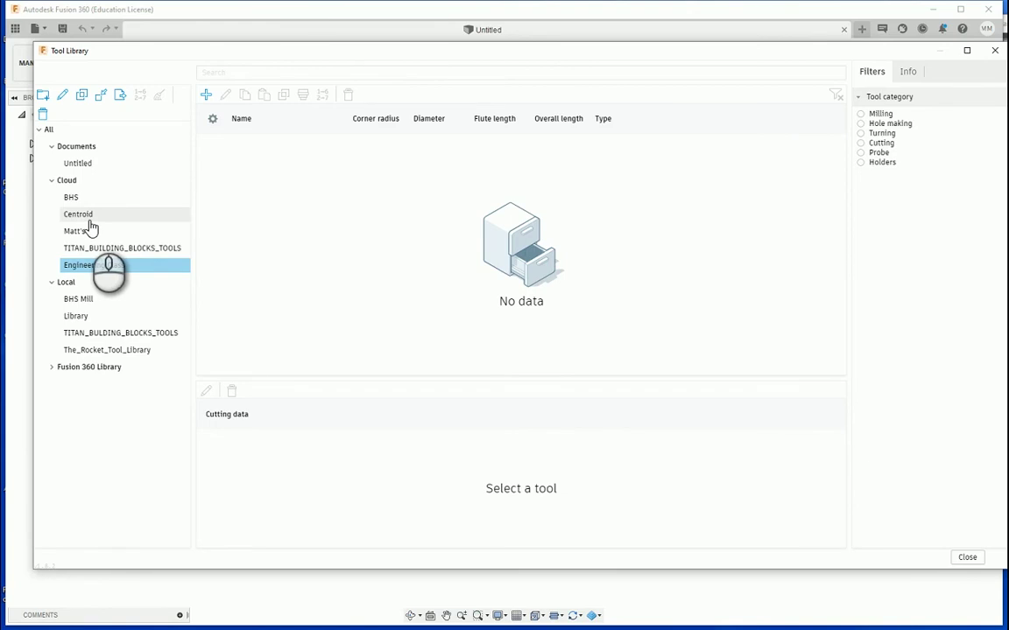
Copy the 0.177" #16 Drill Bit from BHS and paste it into Engineering Class.
left_click(83, 202)
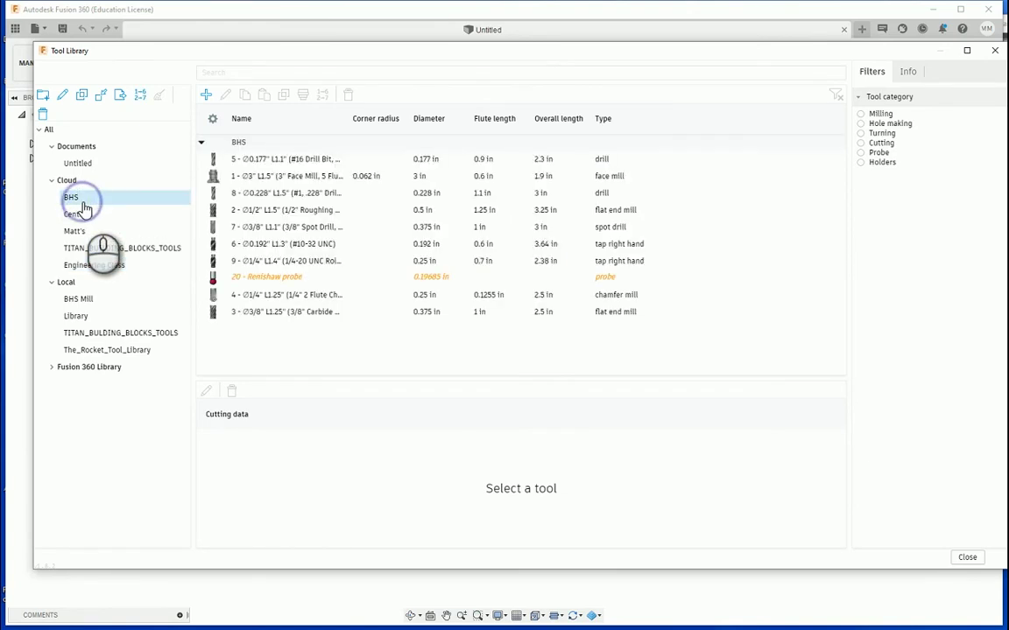
right_click(267, 165)
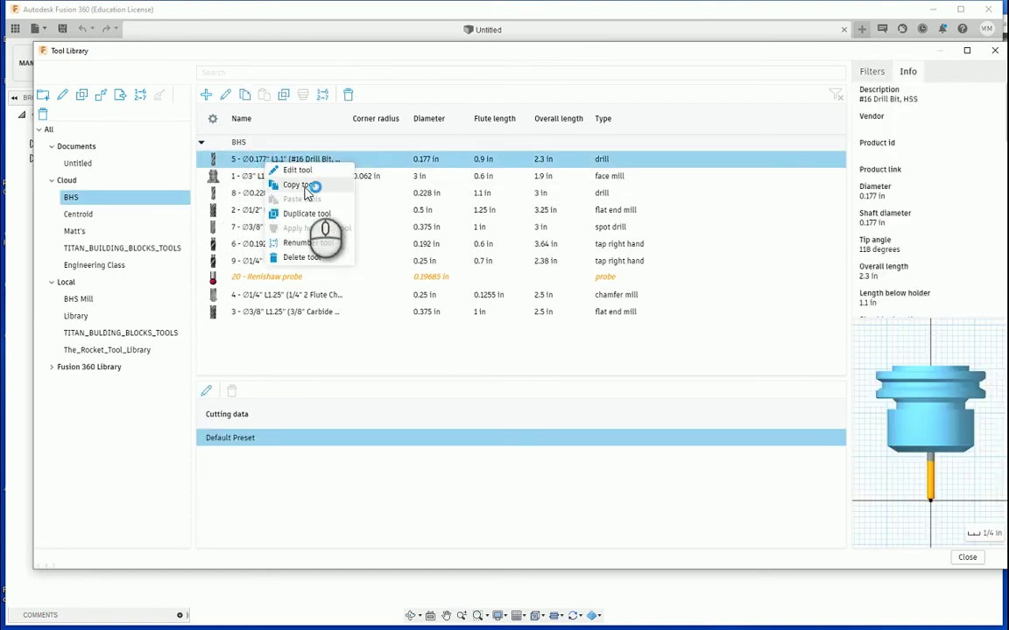
left_click(307, 188)
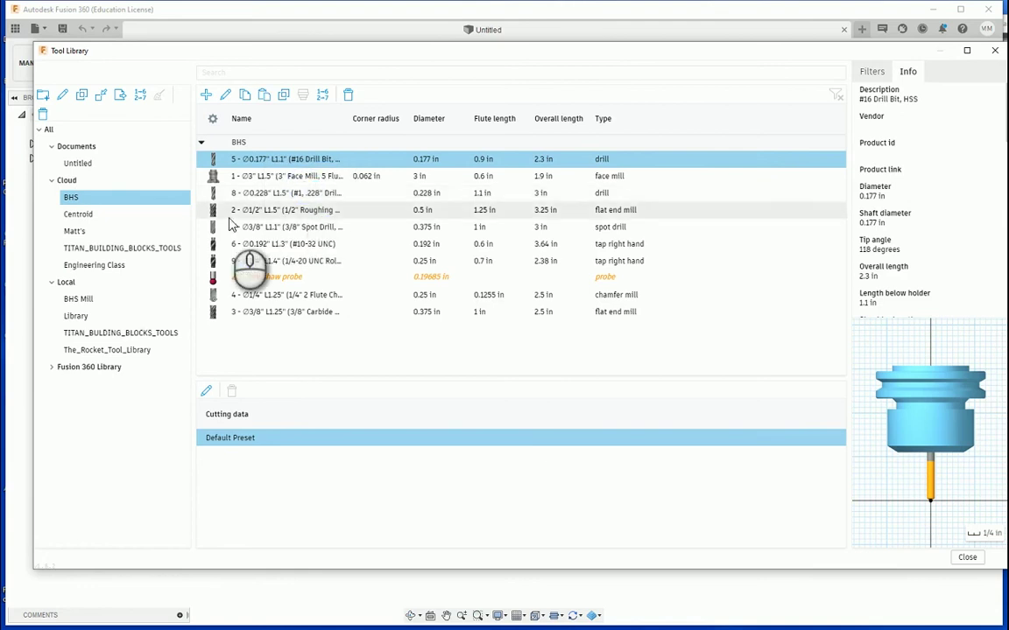
left_click(112, 269)
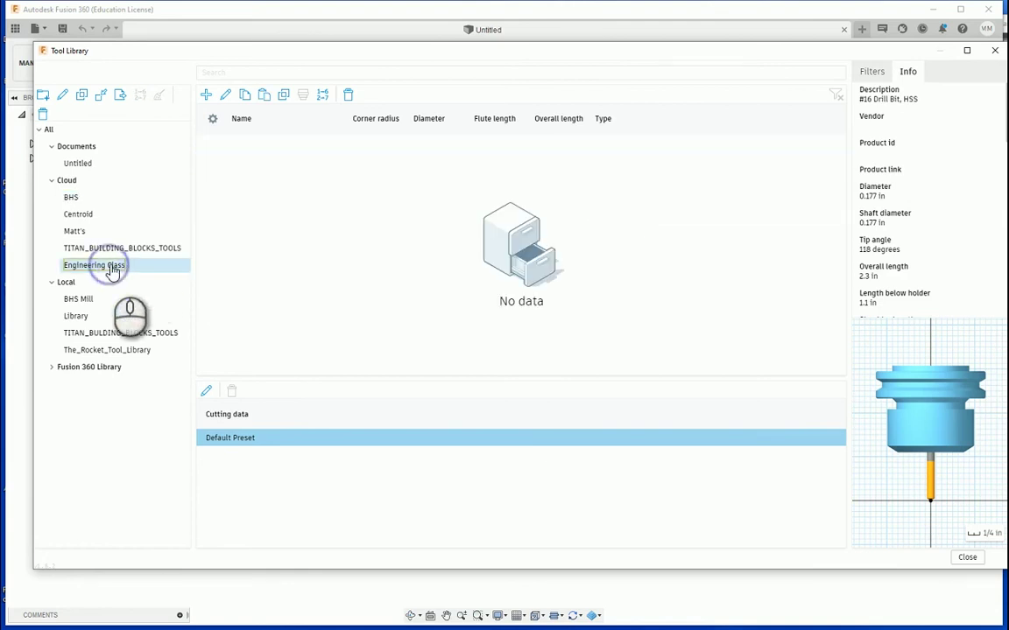
right_click(259, 203)
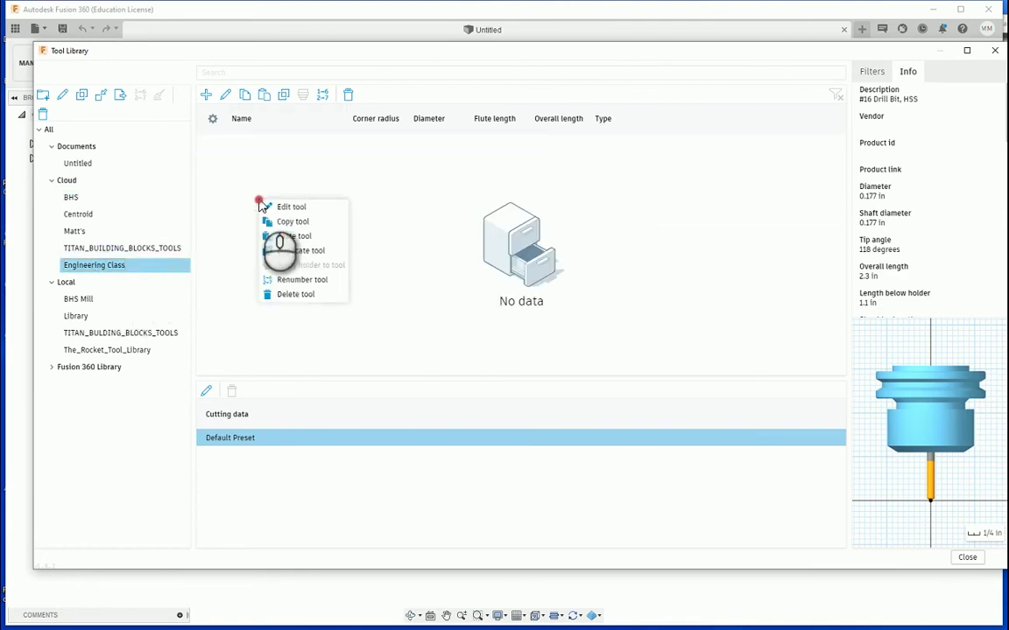
left_click(294, 237)
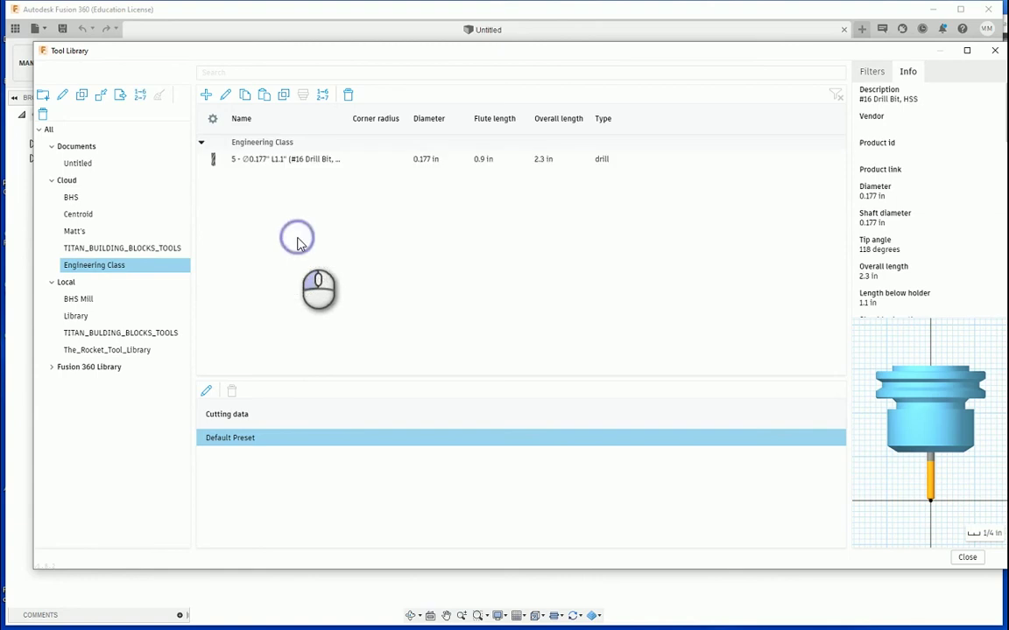
Start a new drill tool in Engineering Class from the Hole making tiles.
left_click(207, 96)
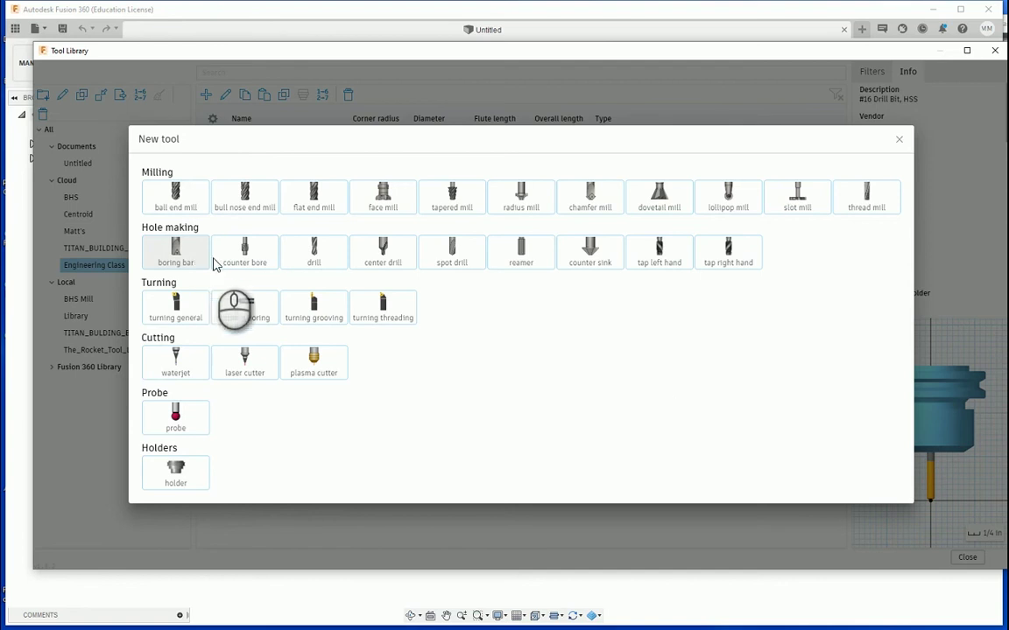
left_click(327, 261)
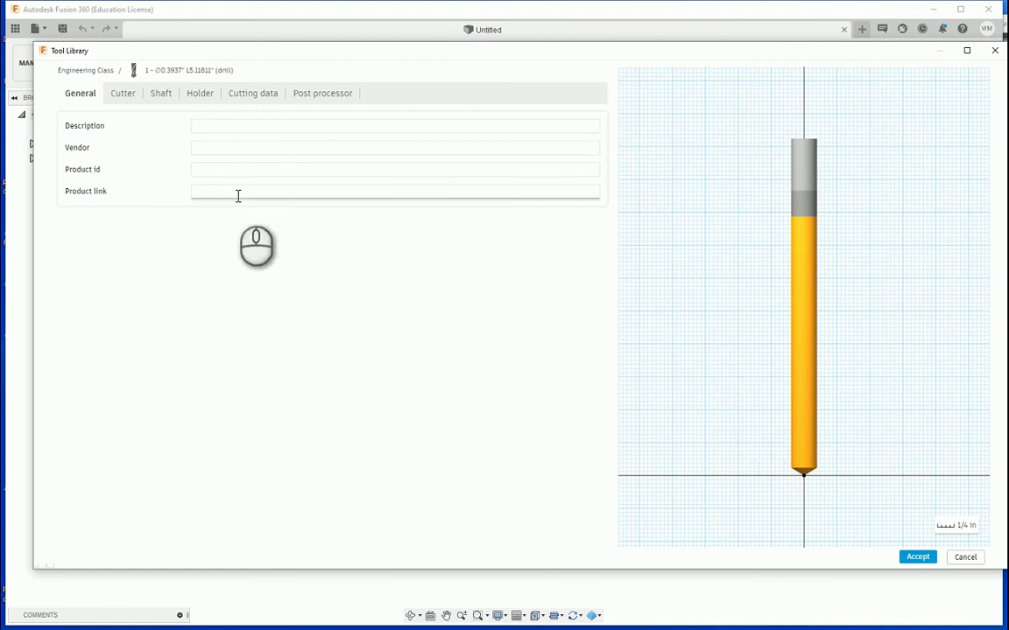
mouse_move(238, 196)
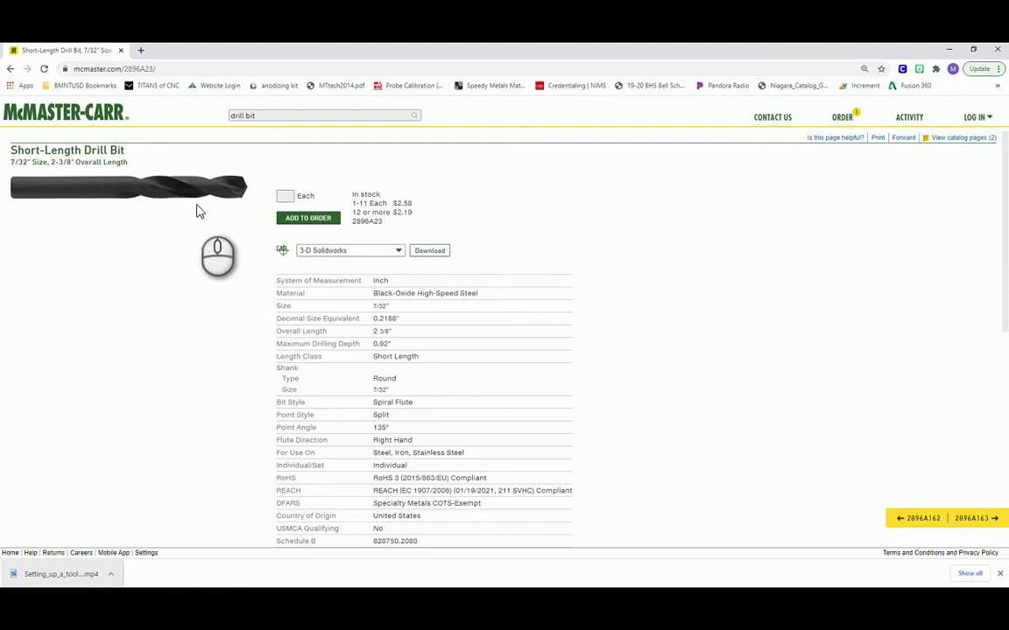
Select the 7/32" Size, 2-3/8" Overall Length subtitle on the McMaster-Carr page.
triple_click(70, 162)
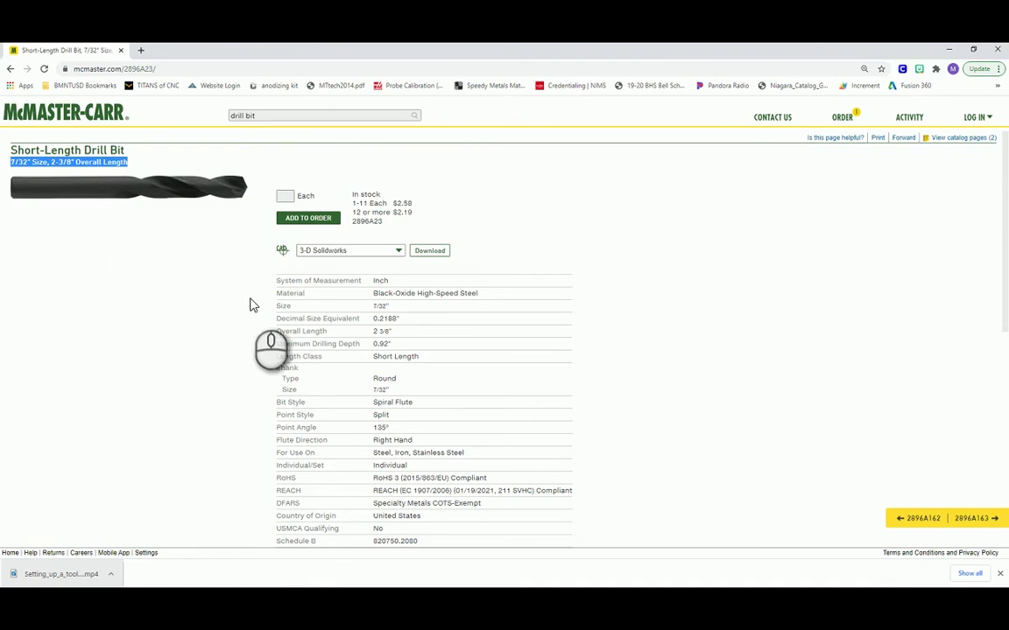
left_click(379, 296)
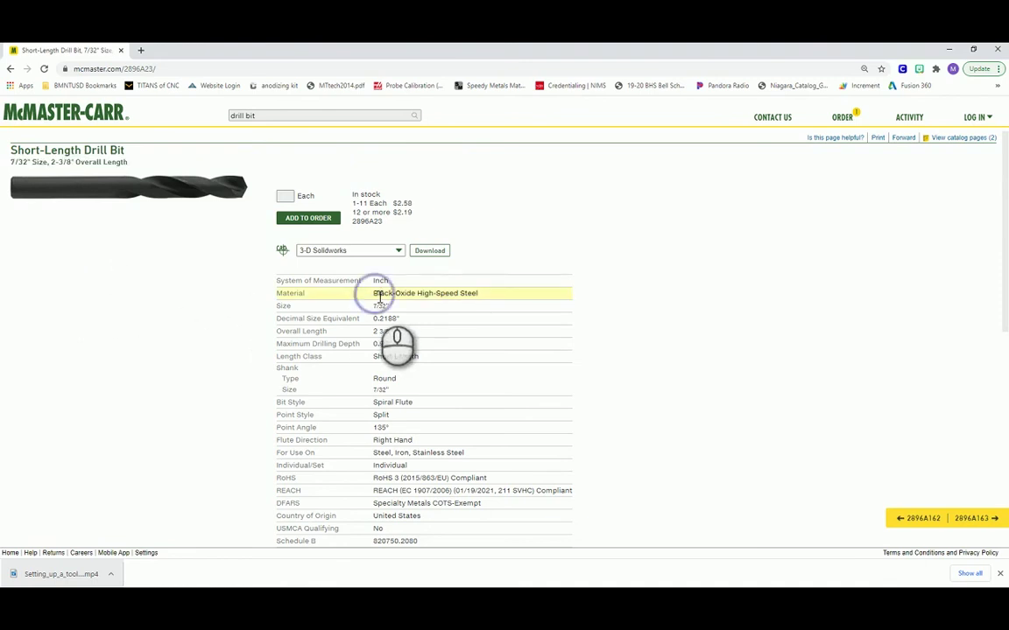
left_click(481, 296)
left_click_drag(480, 298, 373, 295)
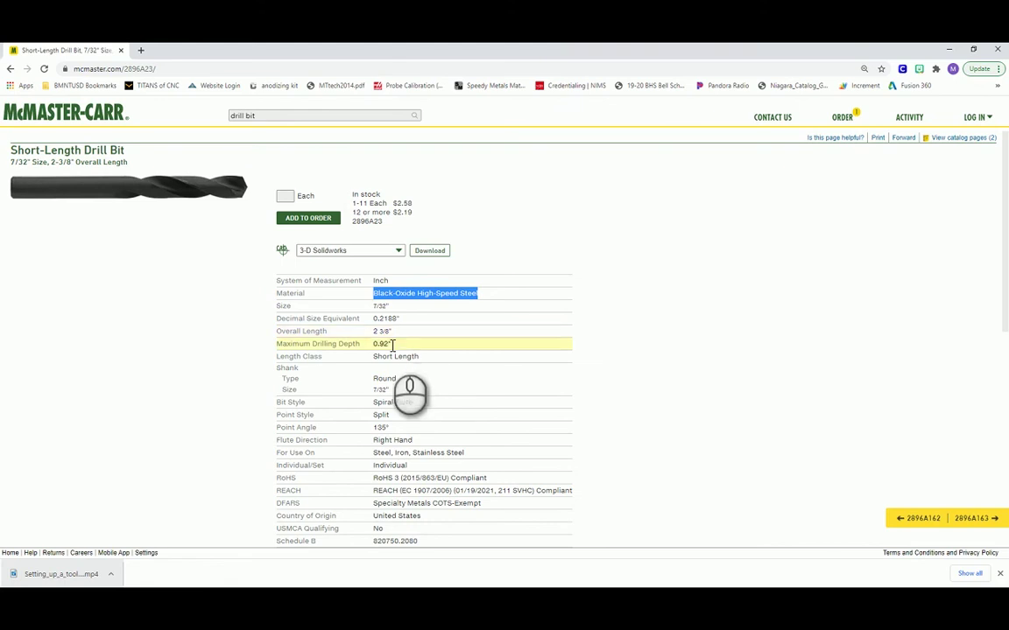
left_click_drag(391, 345, 374, 347)
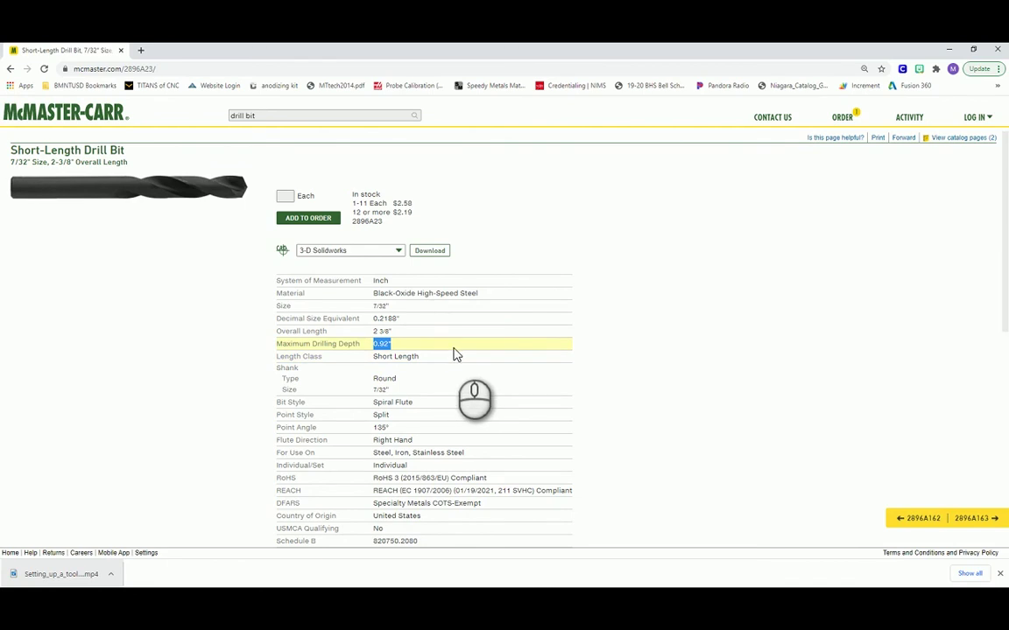
left_click(390, 429)
double_click(387, 428)
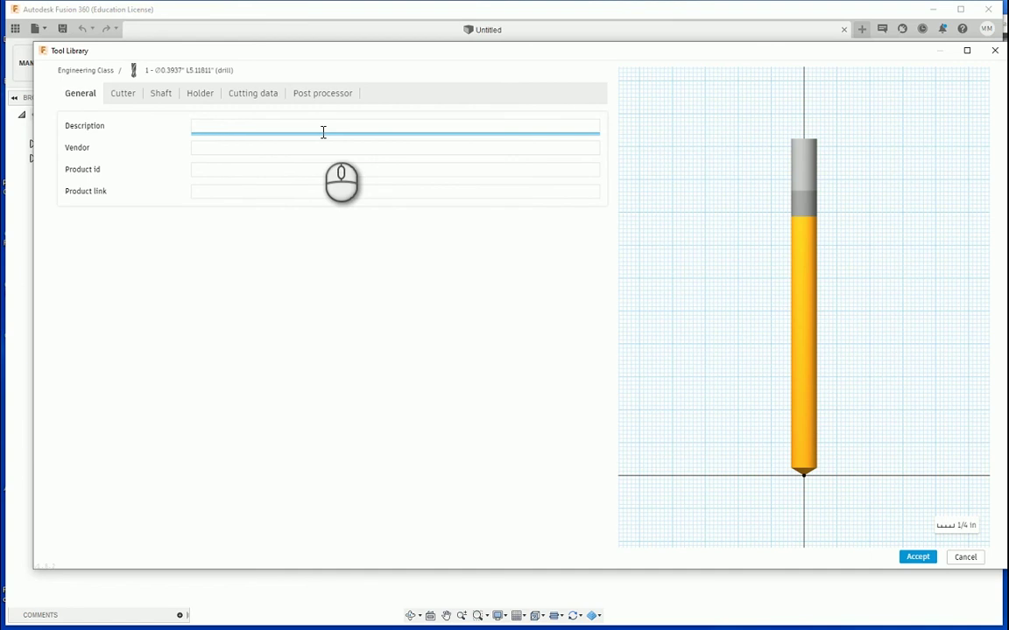
Type the drill description '7/32" HSS BO Drill, OAL 2.375, LOC .930"'.
type("7/32\"")
type("HSS")
type("BO")
type("Drill")
type(",")
type("OAL 2.375, LOC")
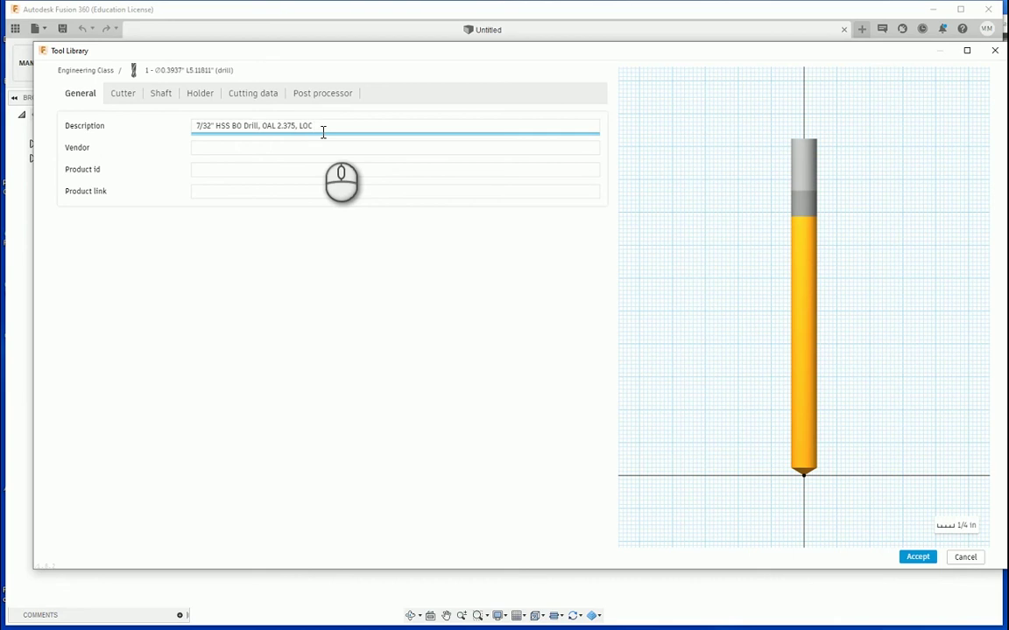
type(" .930\"")
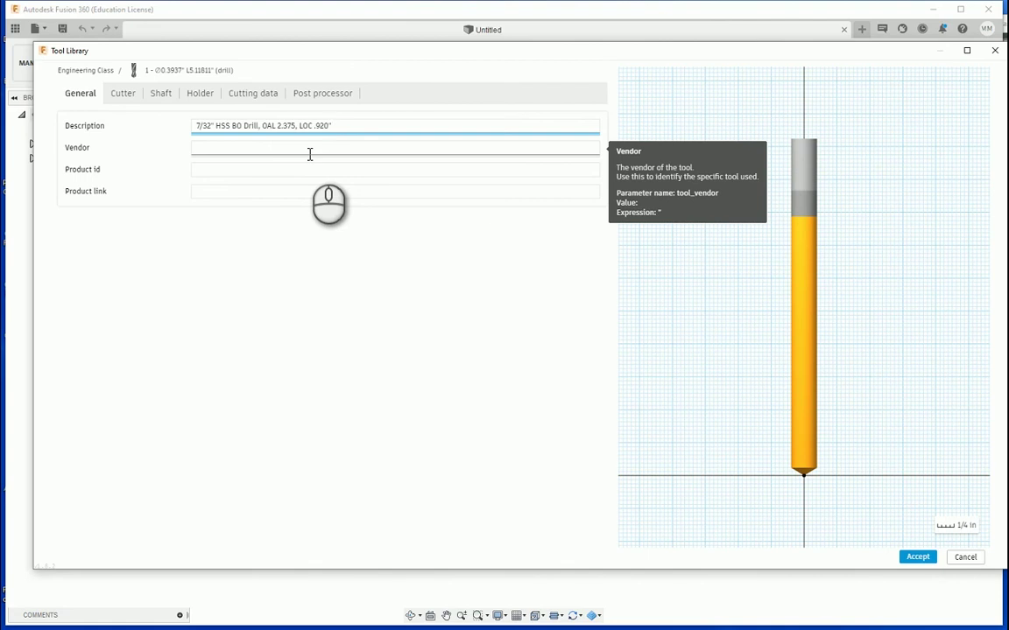
Set the drill's Vendor to 'McMaster Carr'.
left_click(310, 151)
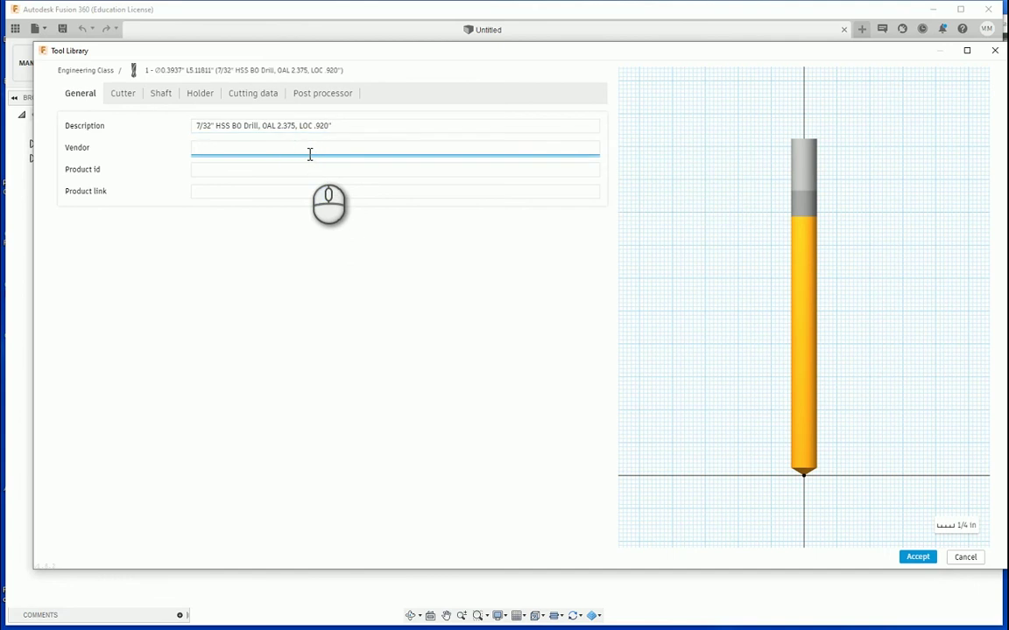
type("McMaster Carr")
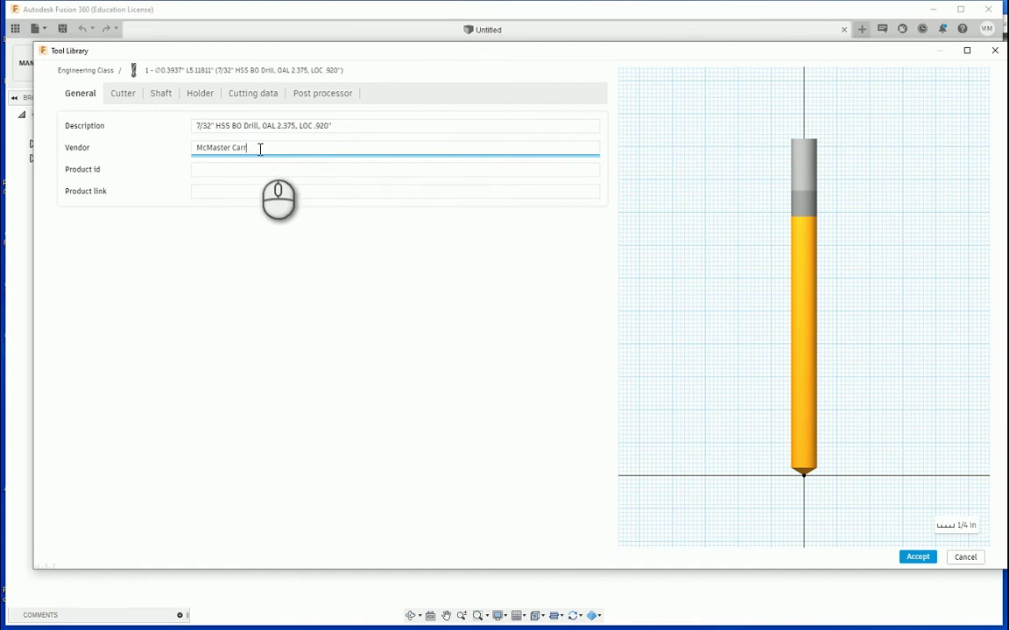
left_click(216, 171)
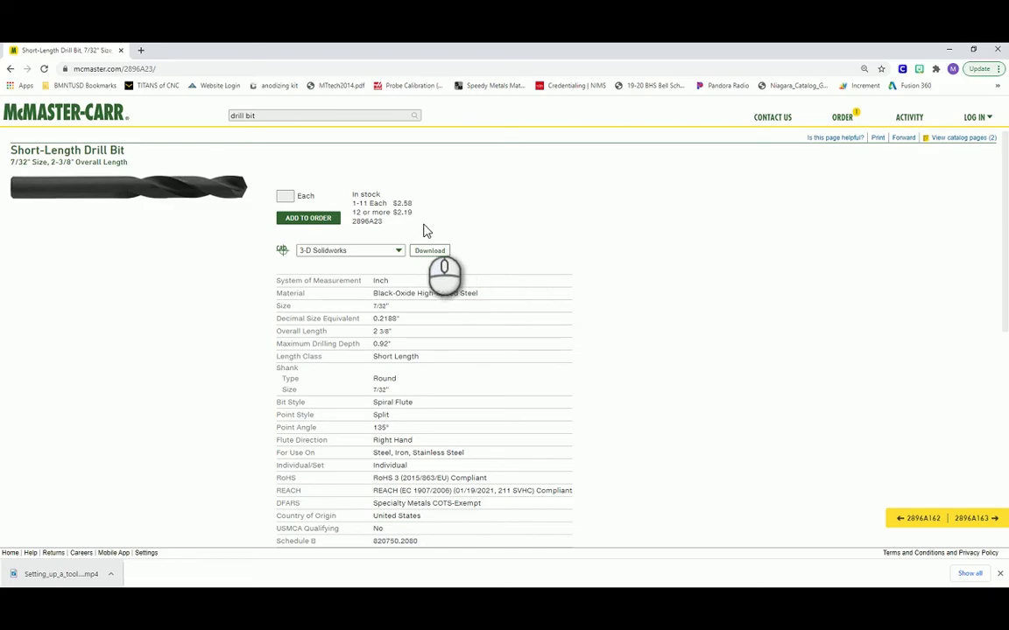
Select part number 2896A23 on the McMaster-Carr product page.
left_click_drag(383, 223, 352, 226)
key("ctrl+c")
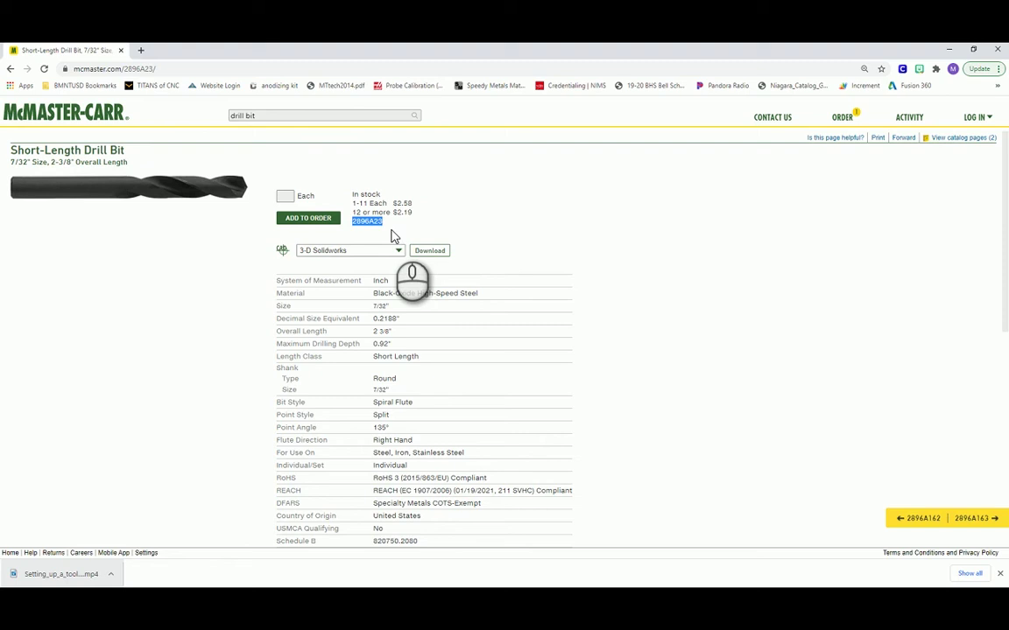
left_click(210, 171)
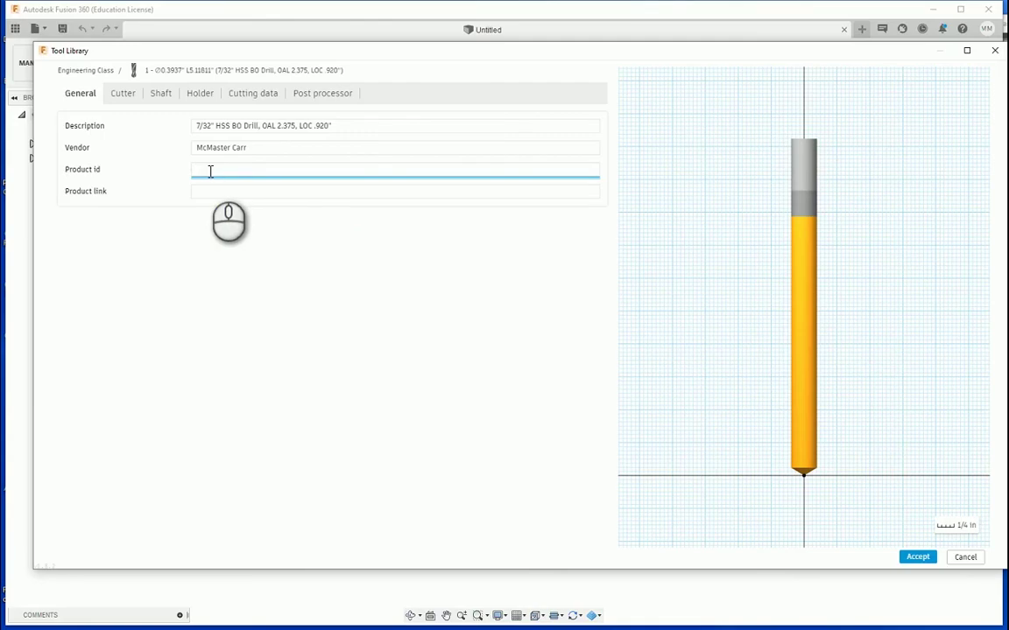
key("ctrl+v")
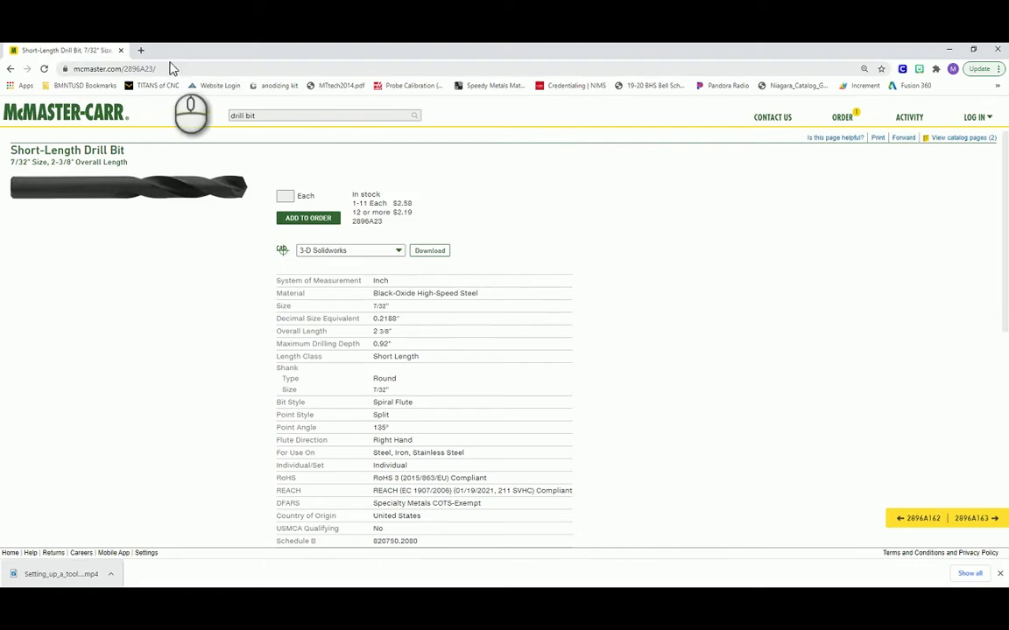
left_click(177, 70)
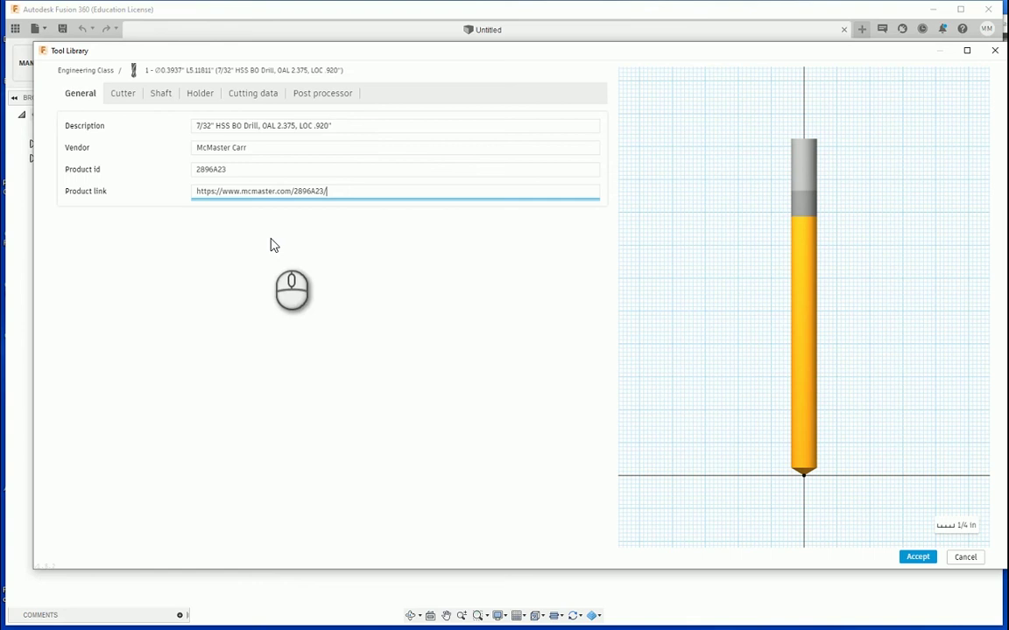
In the drill's cutter settings, leave clockwise spindle rotation on and set 2 flutes.
left_click(126, 98)
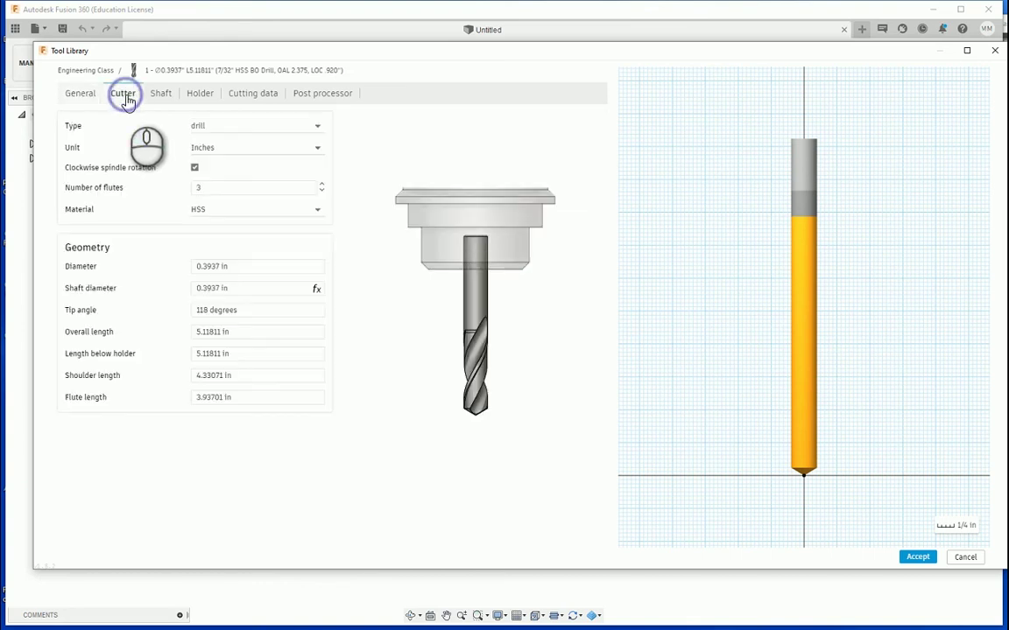
left_click(194, 168)
left_click(194, 168)
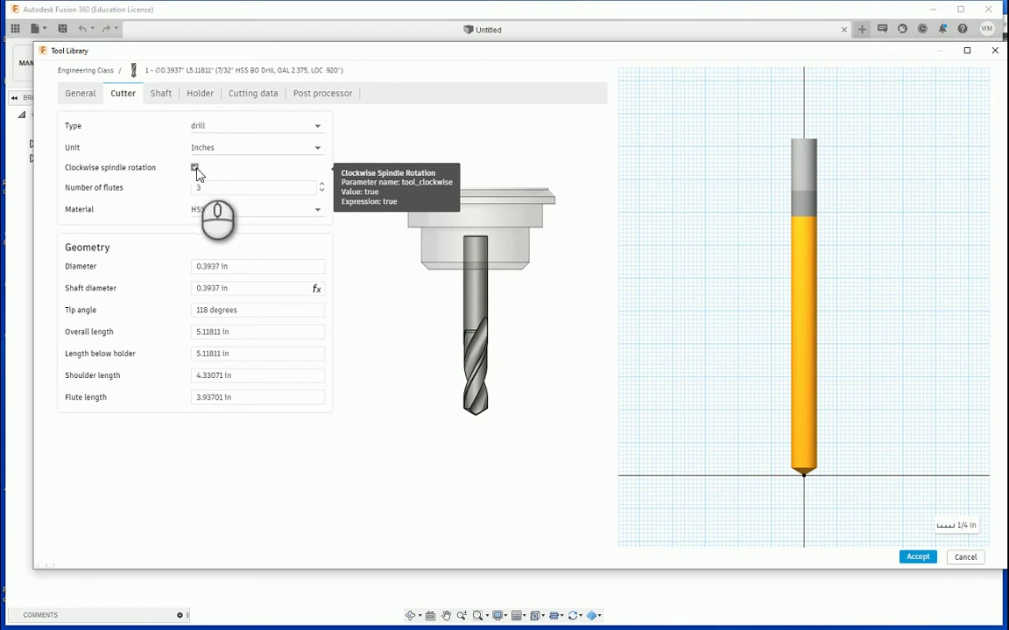
left_click(195, 169)
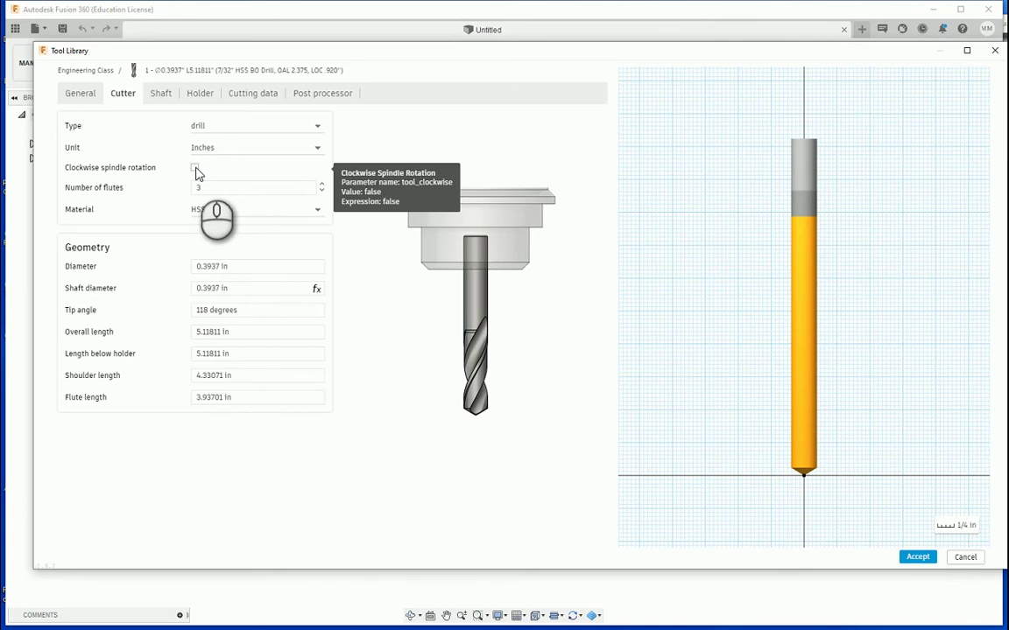
left_click(196, 170)
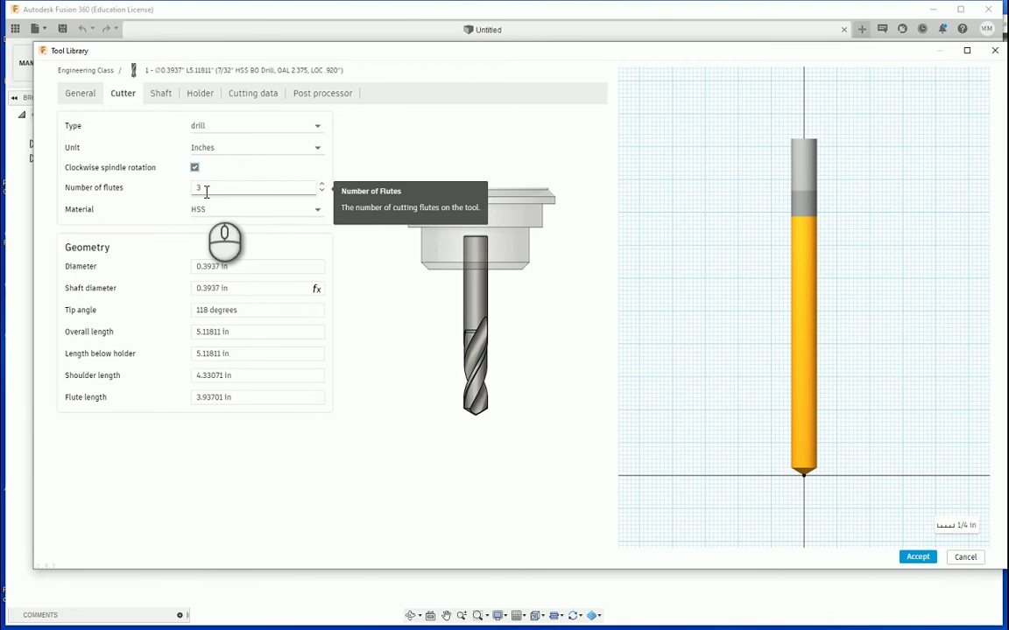
left_click(321, 190)
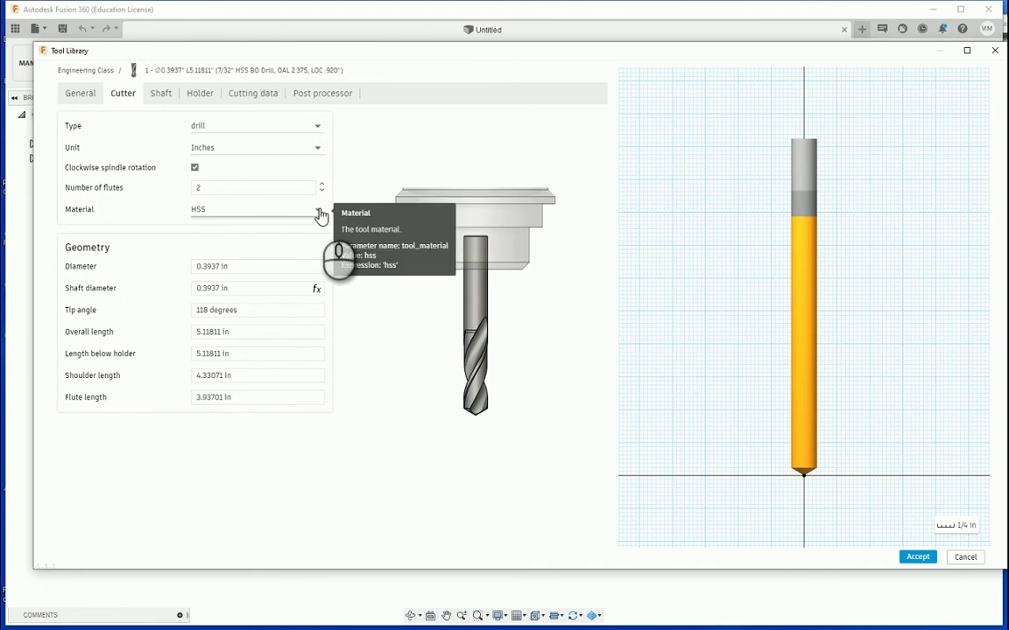
left_click(319, 213)
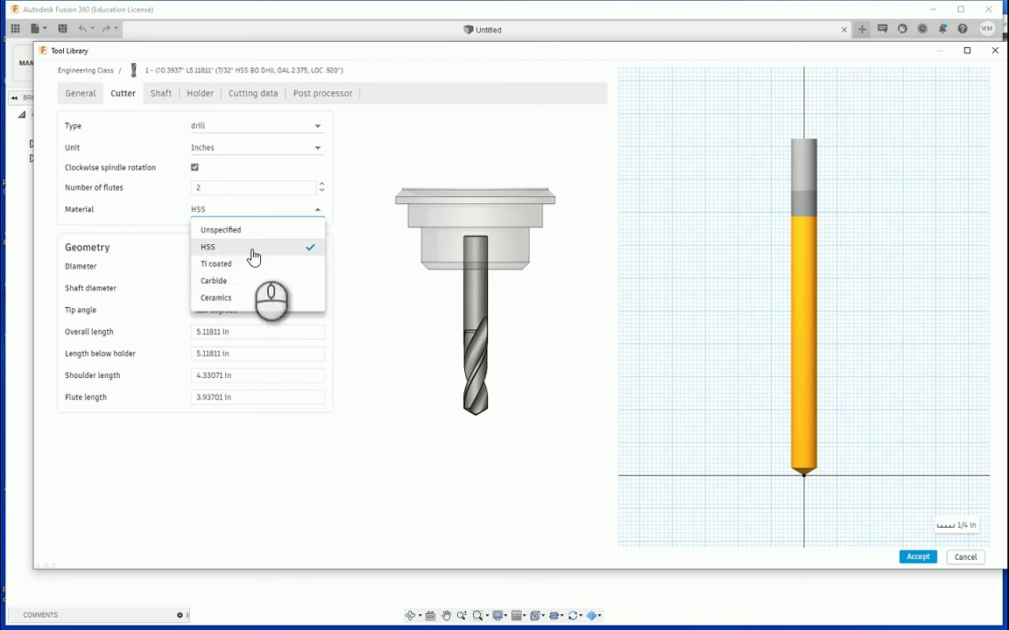
Keep HSS material and set the diameter to 7/32 in, with shaft diameter following tool_diameter.
left_click(171, 236)
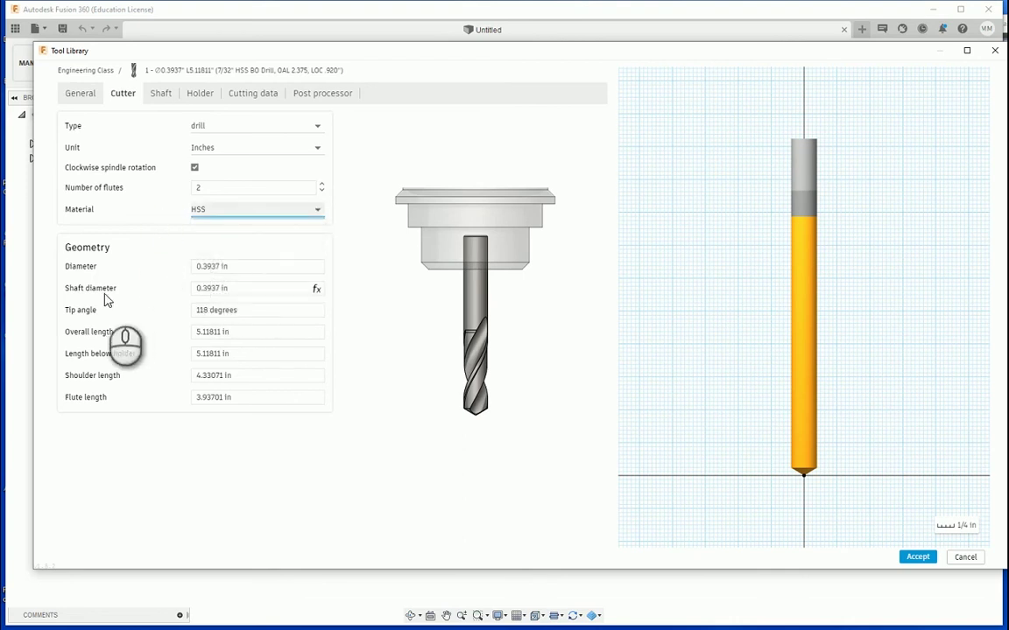
left_click(241, 266)
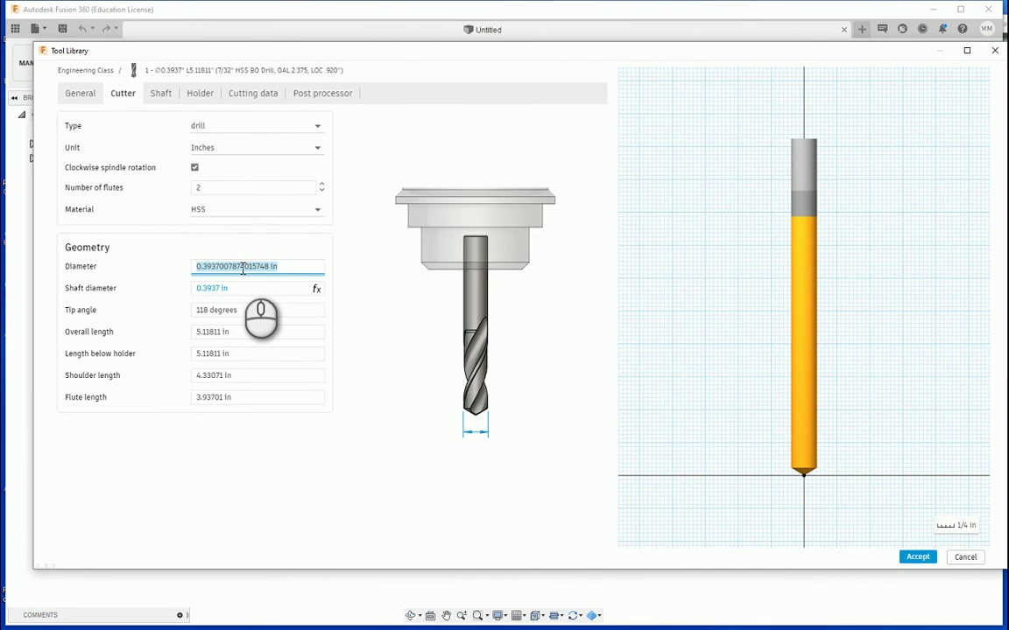
type("7/32")
key("Return")
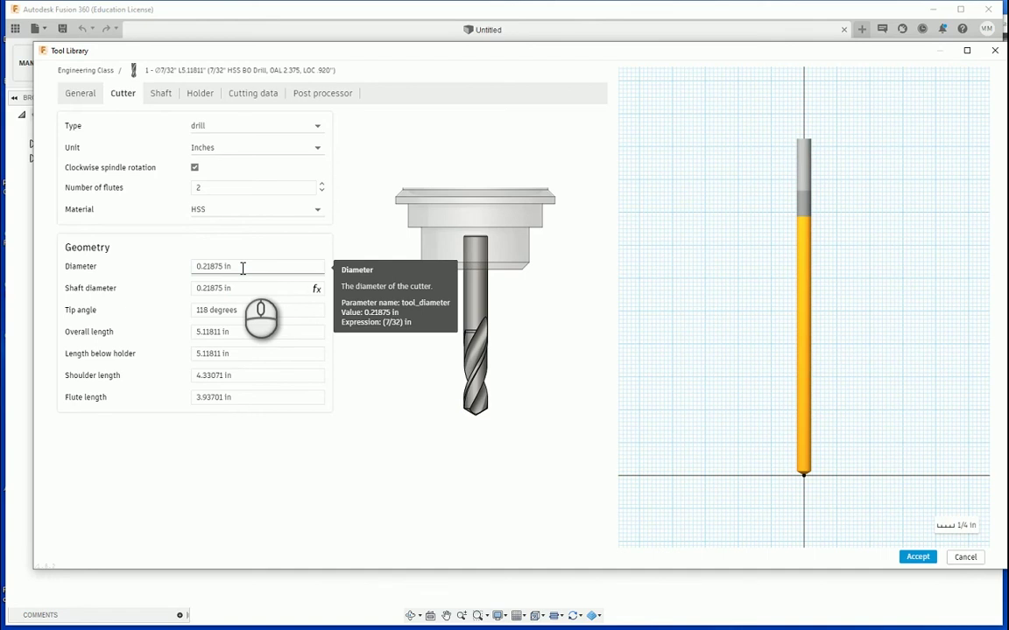
left_click(243, 288)
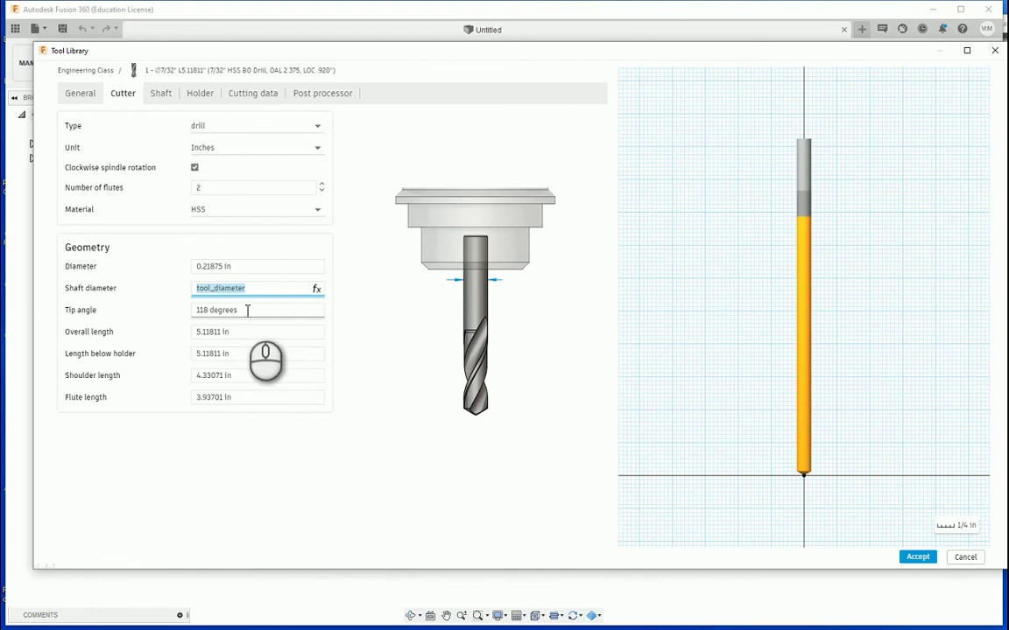
Set the tip angle to 135 degrees and the overall length to 2.375 in.
left_click(244, 310)
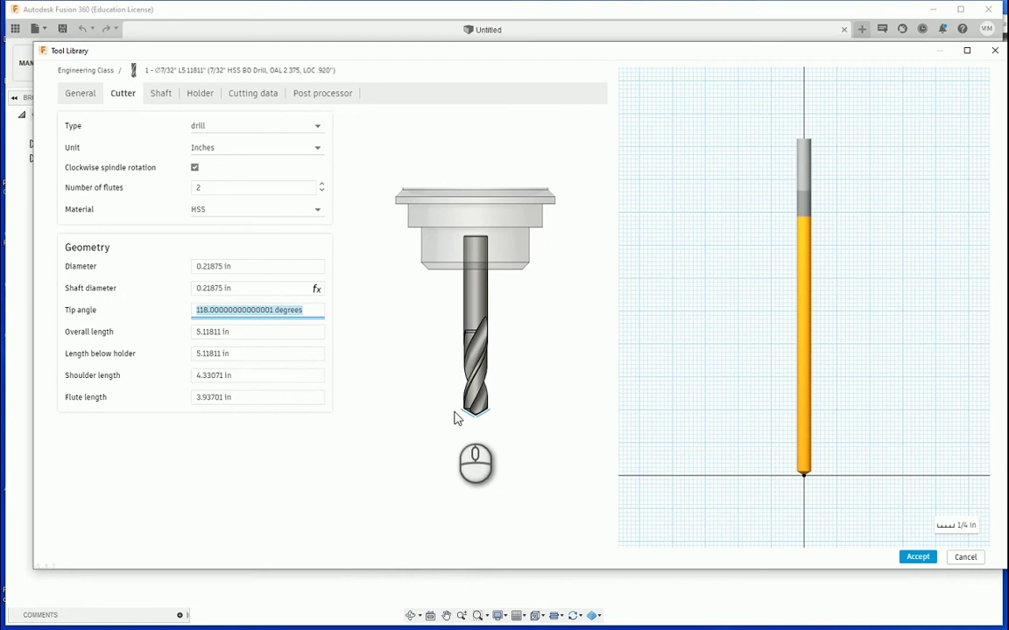
type("135")
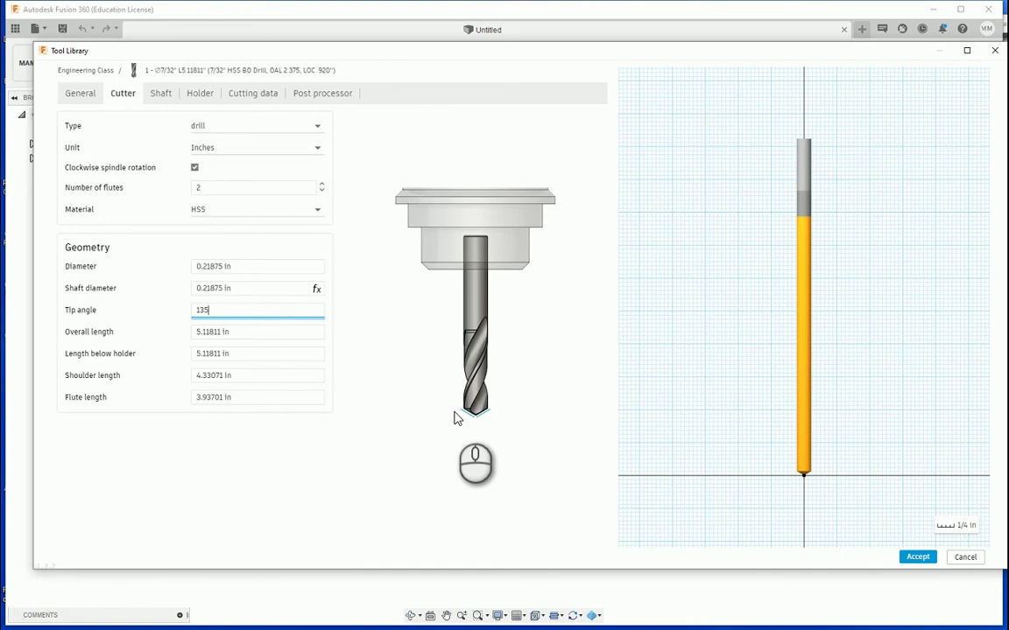
left_click(273, 334)
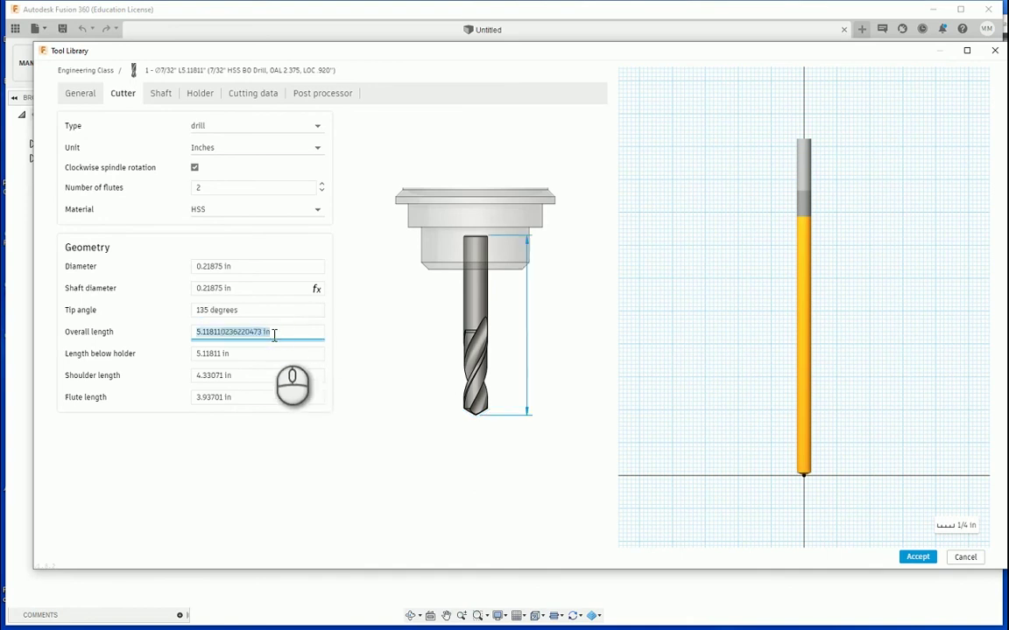
type("2.375")
left_click(259, 354)
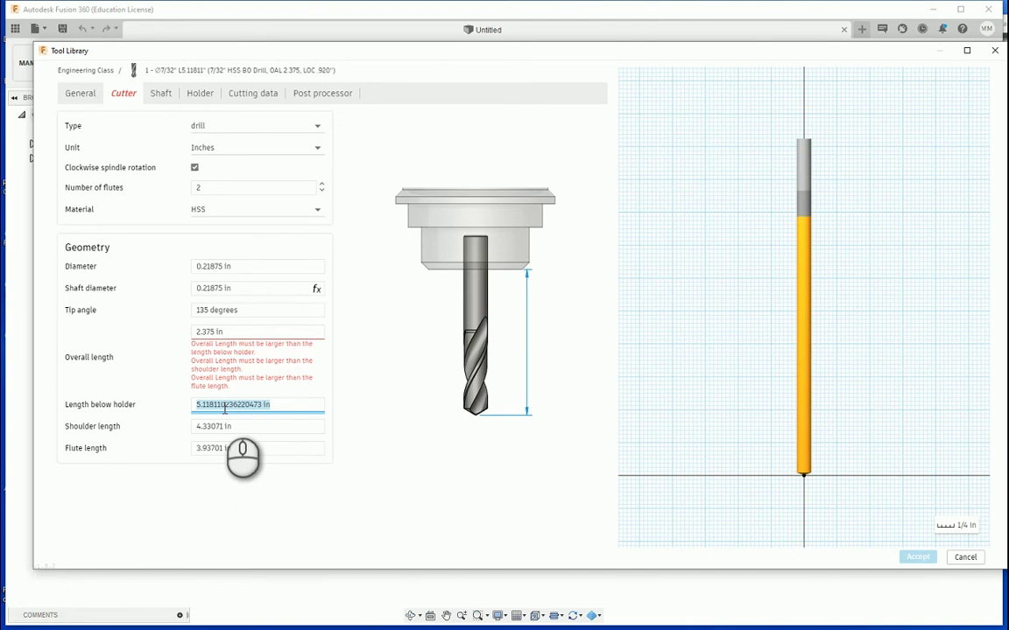
Enter a 0.920 in flute length and commit it.
left_click(254, 448)
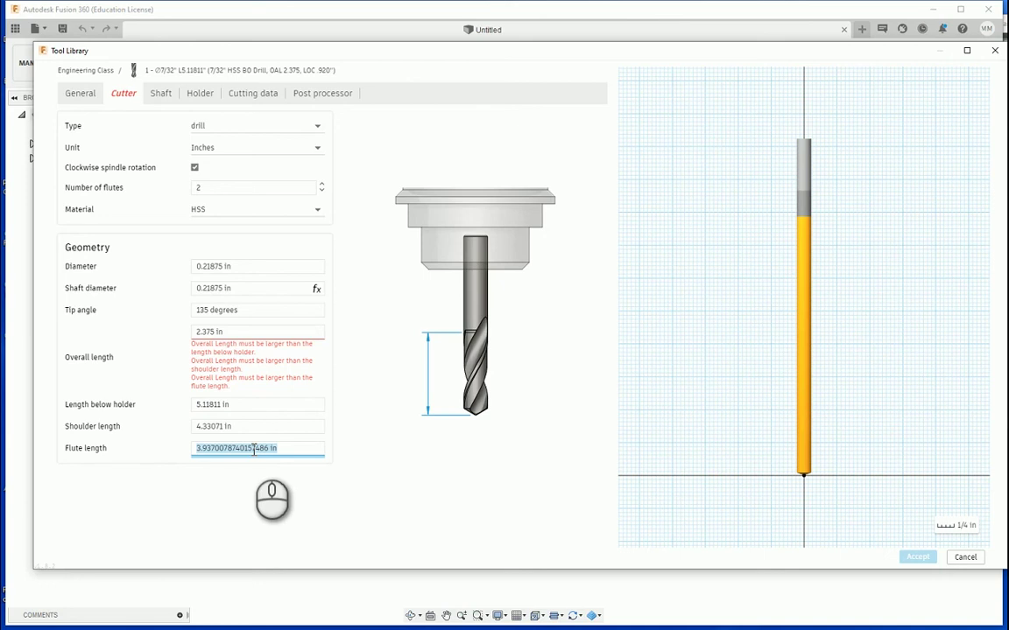
type(".920")
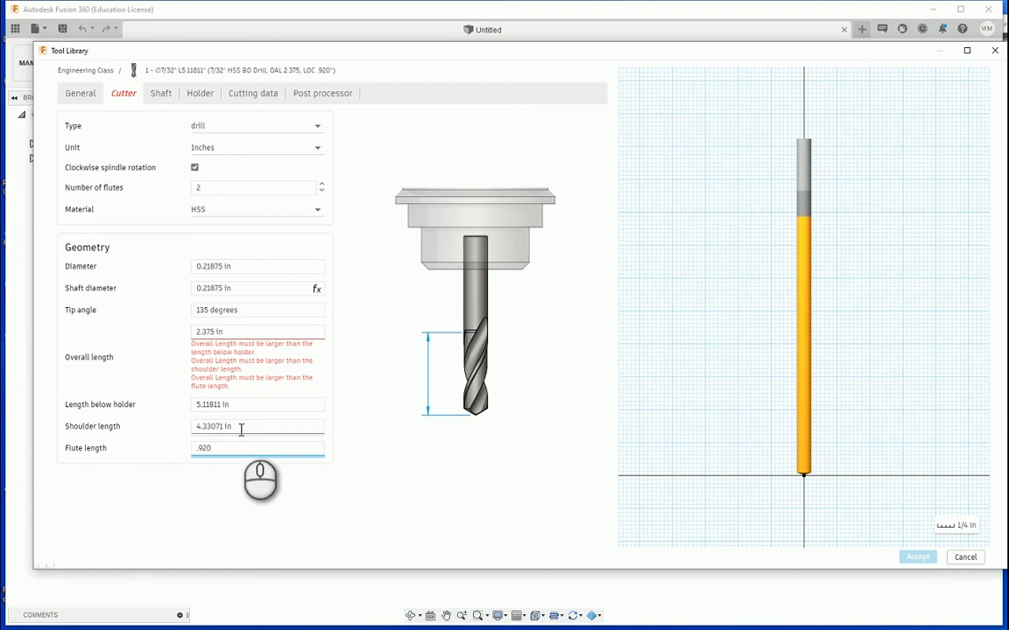
left_click(241, 429)
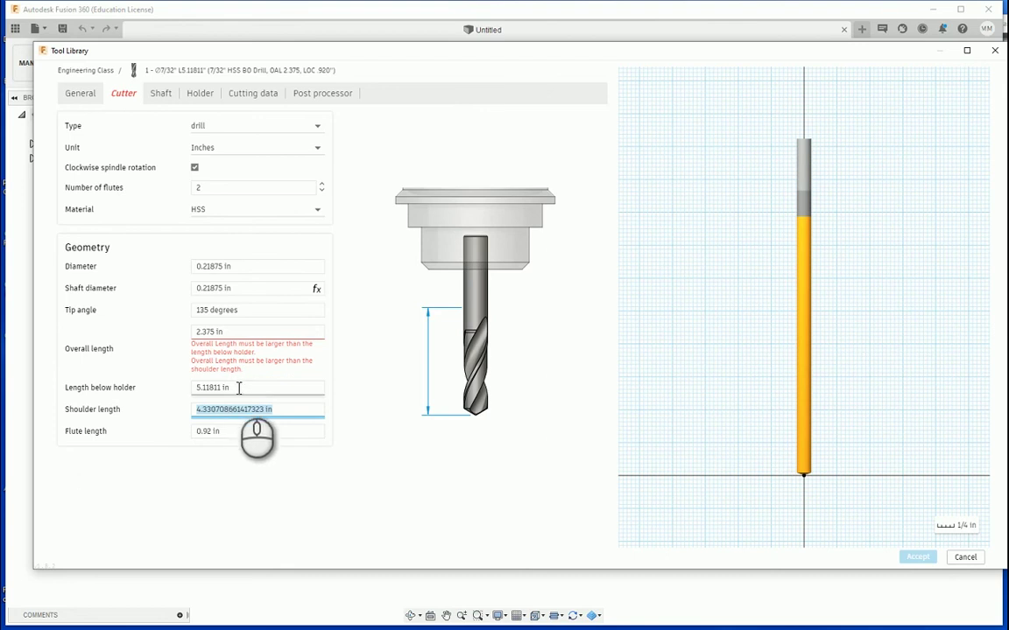
left_click(238, 388)
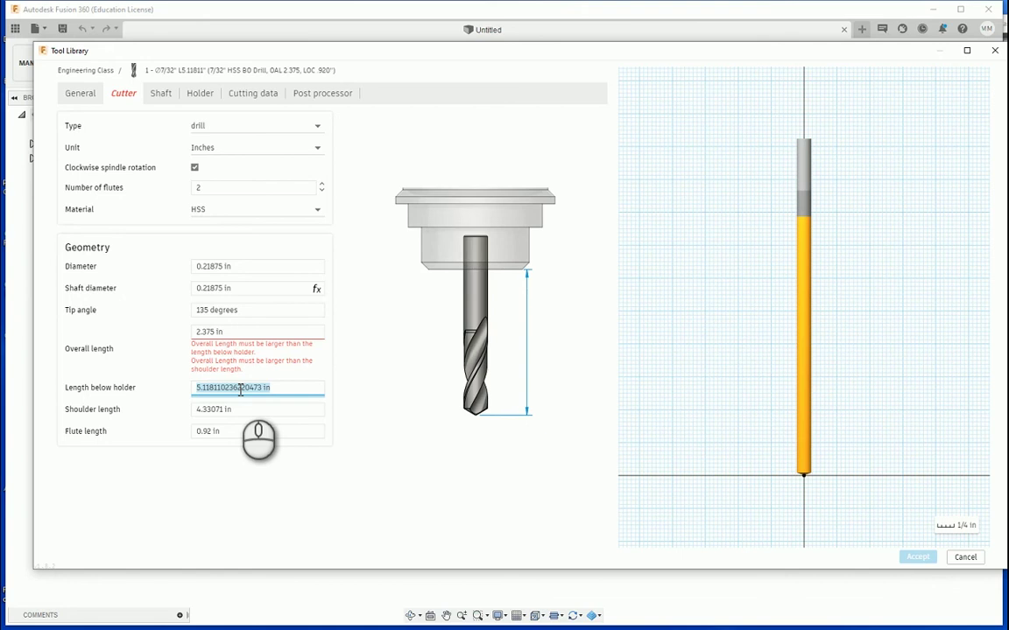
Set both shoulder length and length below holder to 1 in.
left_click(219, 431)
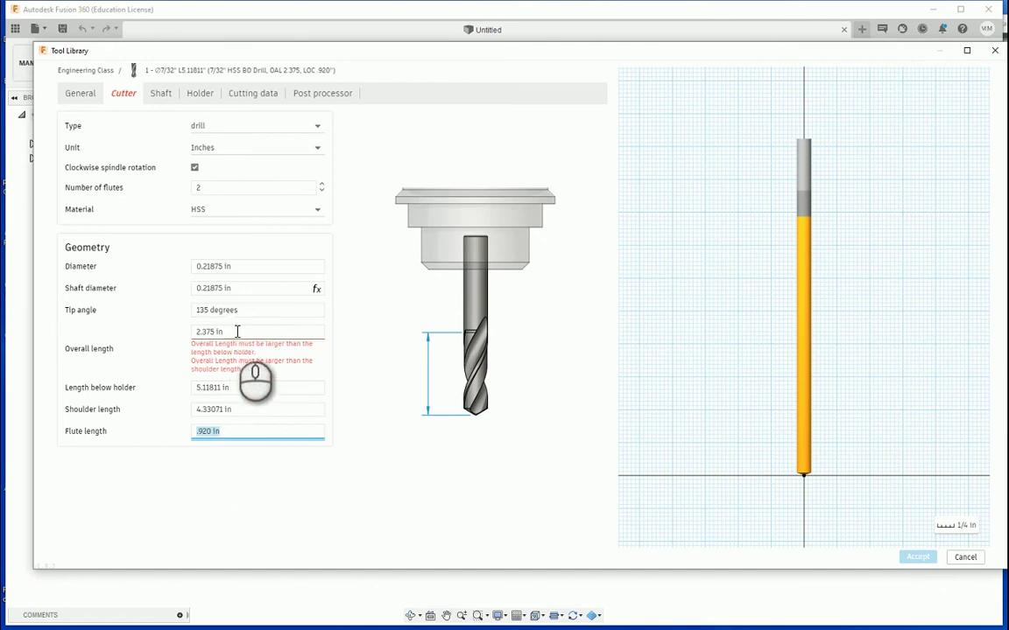
left_click(252, 408)
type("1")
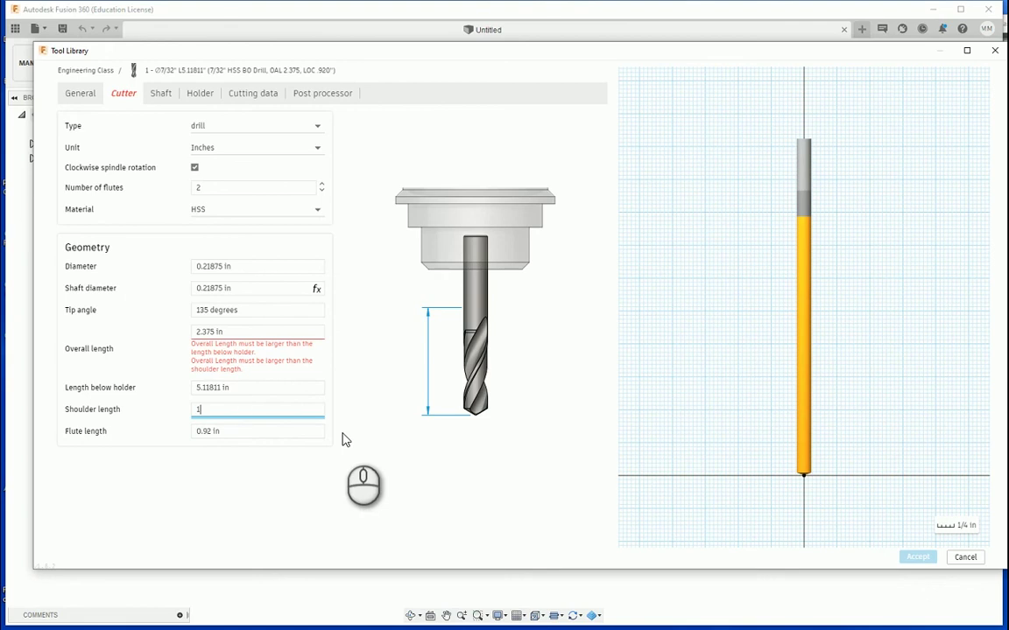
left_click(251, 388)
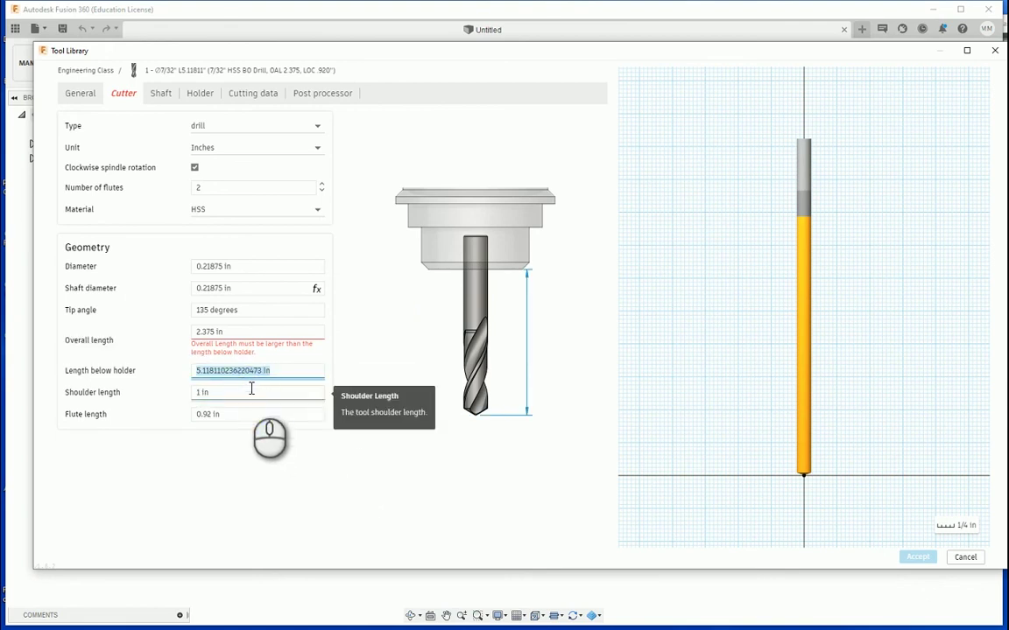
type("1")
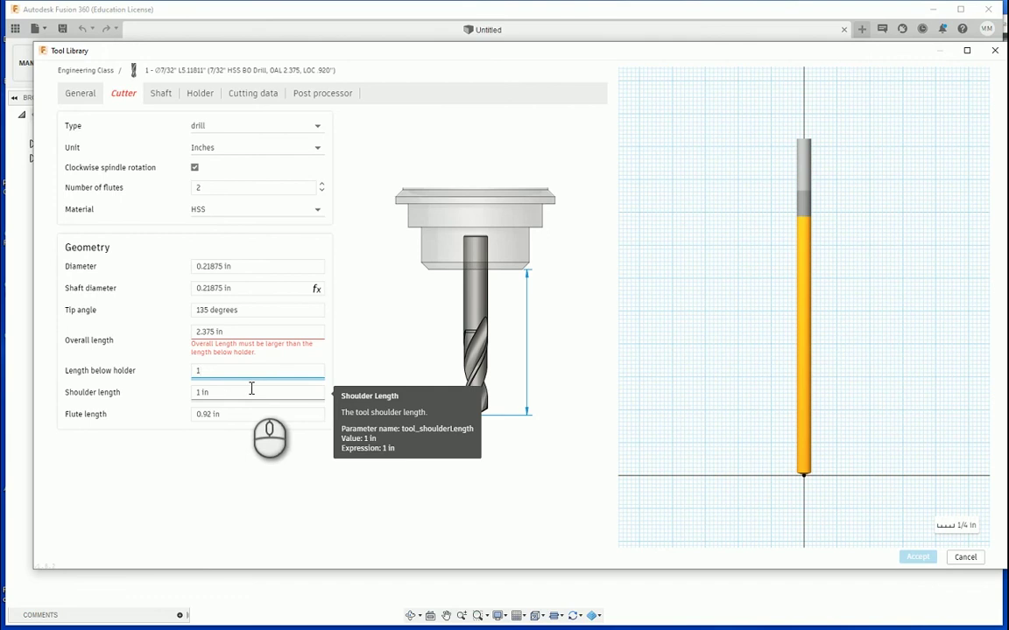
left_click(315, 332)
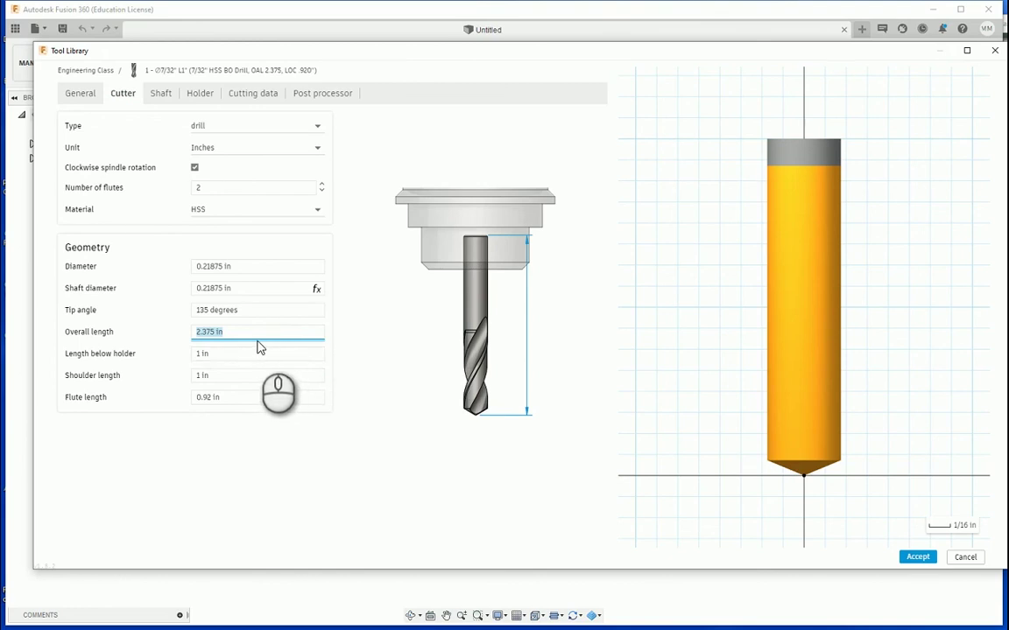
Switch to the drill's Holder page to see the holder library list.
left_click(201, 93)
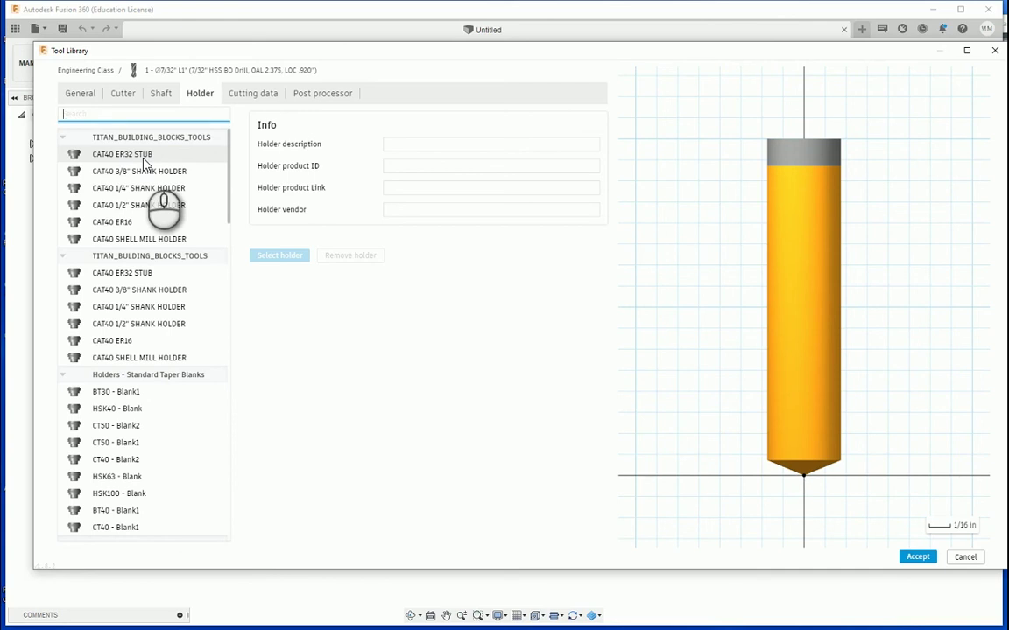
Assign the KENNAMETAL CAT40 ER32 STUB holder to the drill.
left_click(141, 155)
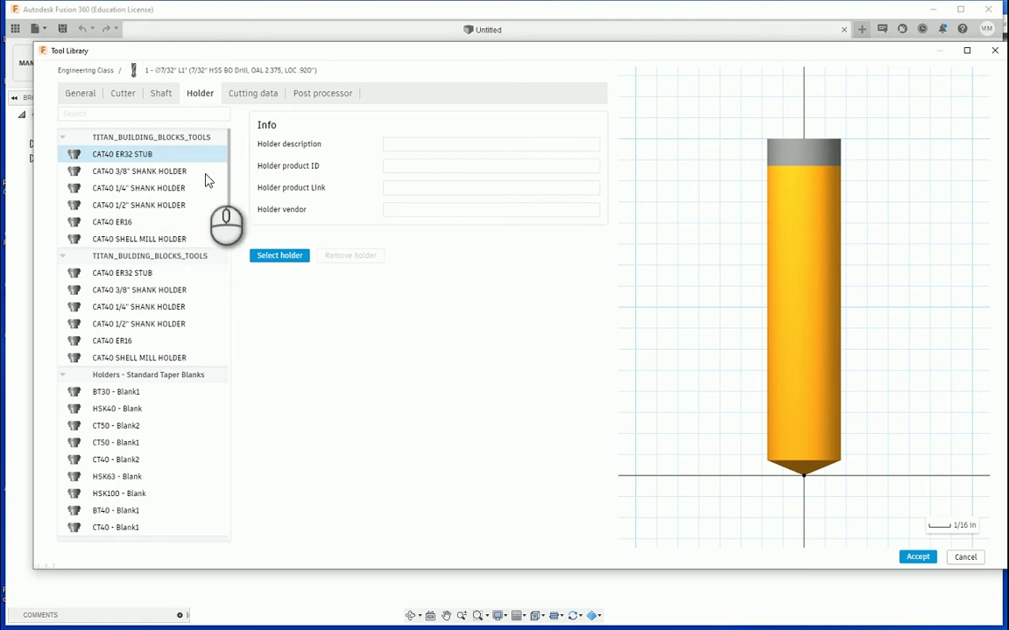
left_click(282, 258)
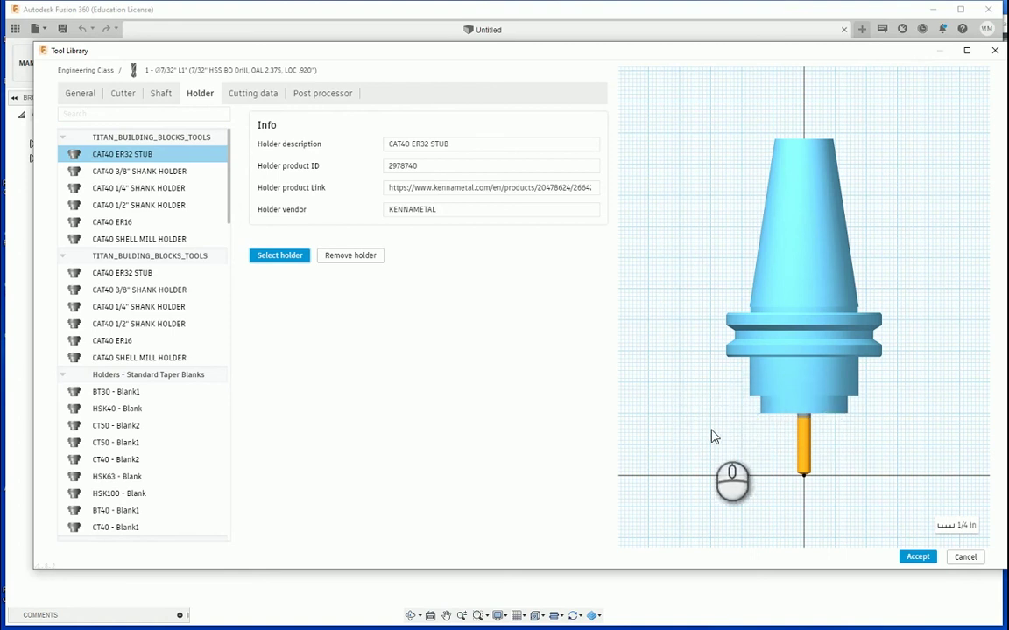
Accept the drill edits so Engineering Class lists the 0.21875 in drill.
left_click(916, 558)
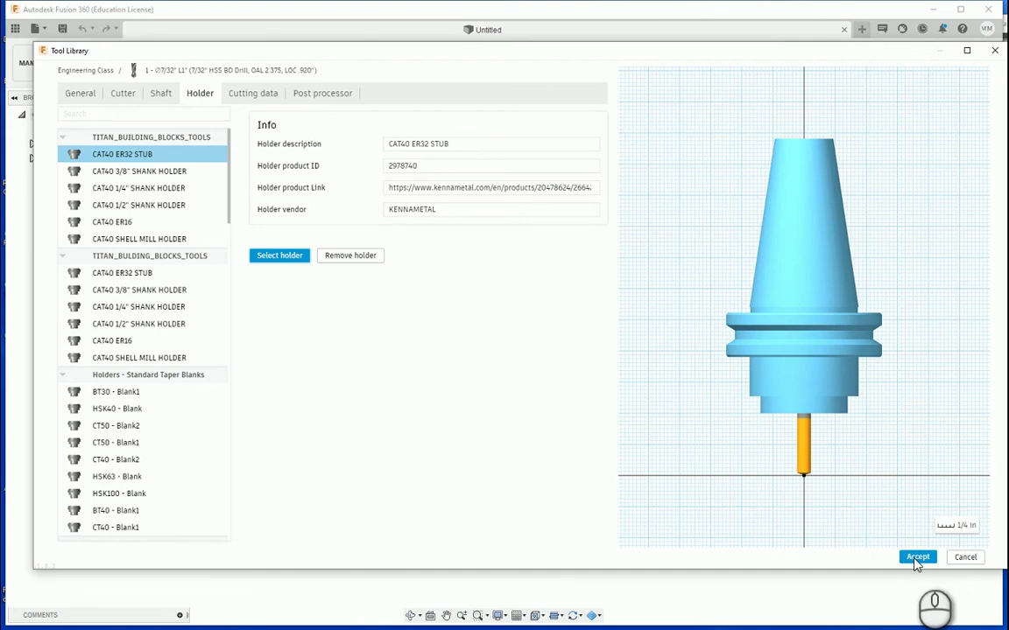
left_click(916, 558)
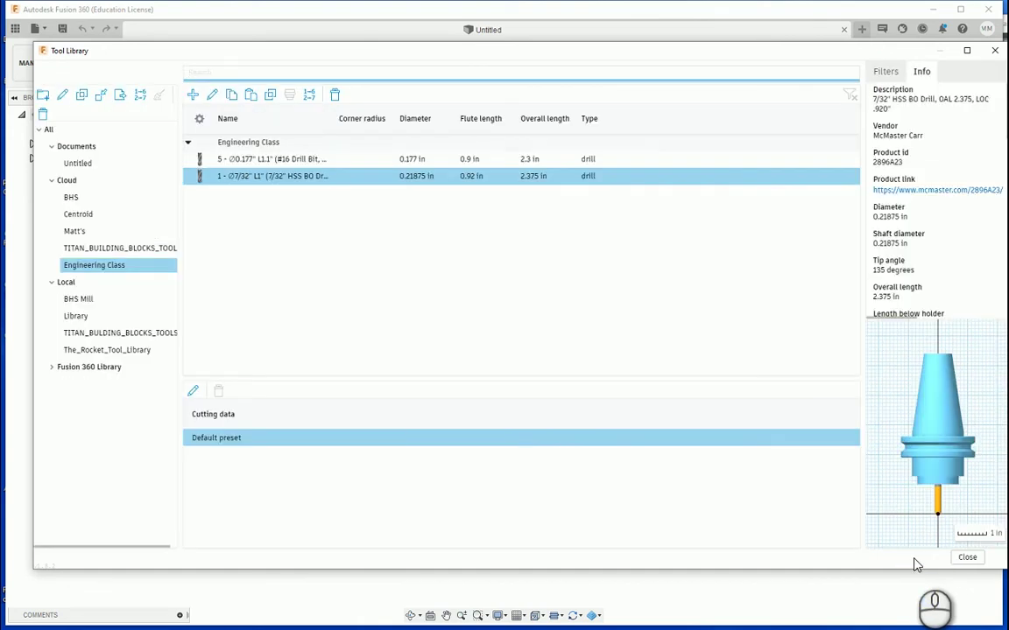